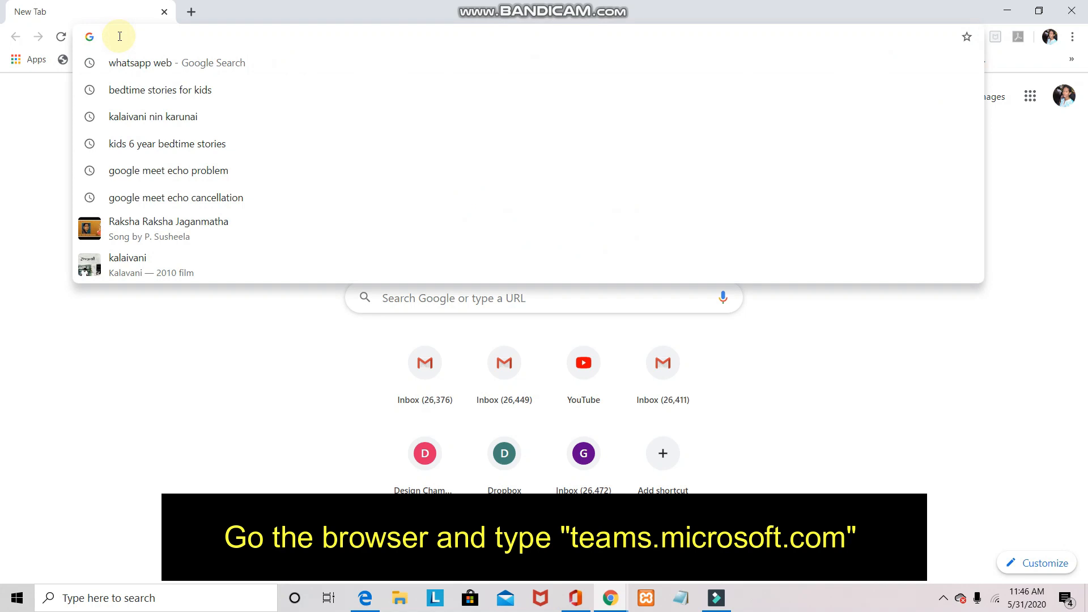
# Enter teams.microsoft.com in Chrome's address bar, without the /go# suffix, and load it
pyautogui.click(120, 36)
pyautogui.write('TEAMS')
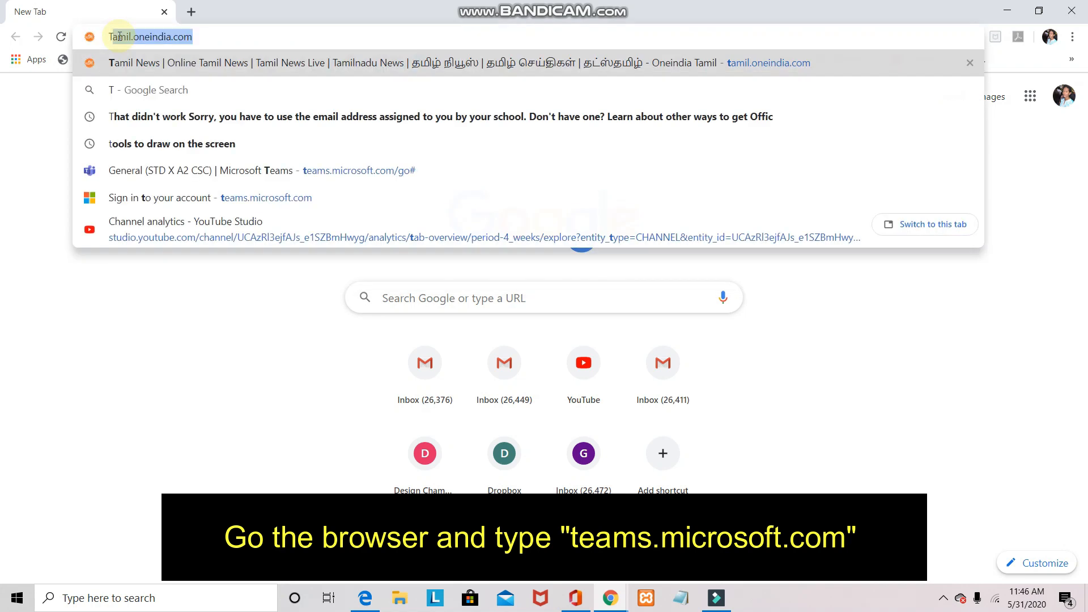
pyautogui.press('capslock')
pyautogui.press('BackSpace')
pyautogui.press('BackSpace')
pyautogui.press('BackSpace')
pyautogui.press('BackSpace')
pyautogui.press('BackSpace')
pyautogui.press('BackSpace')
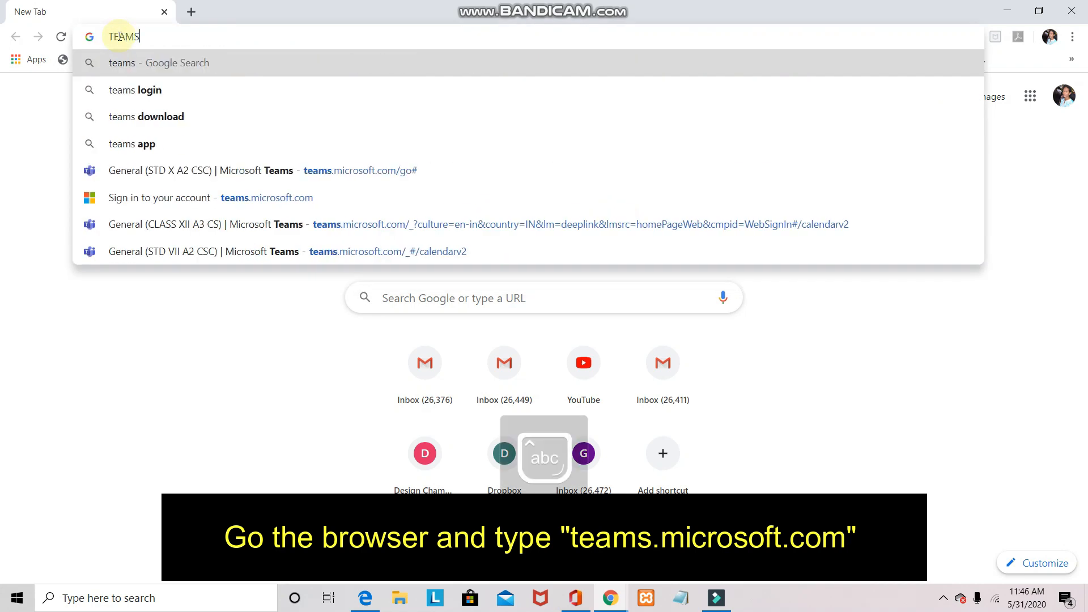
pyautogui.write('team')
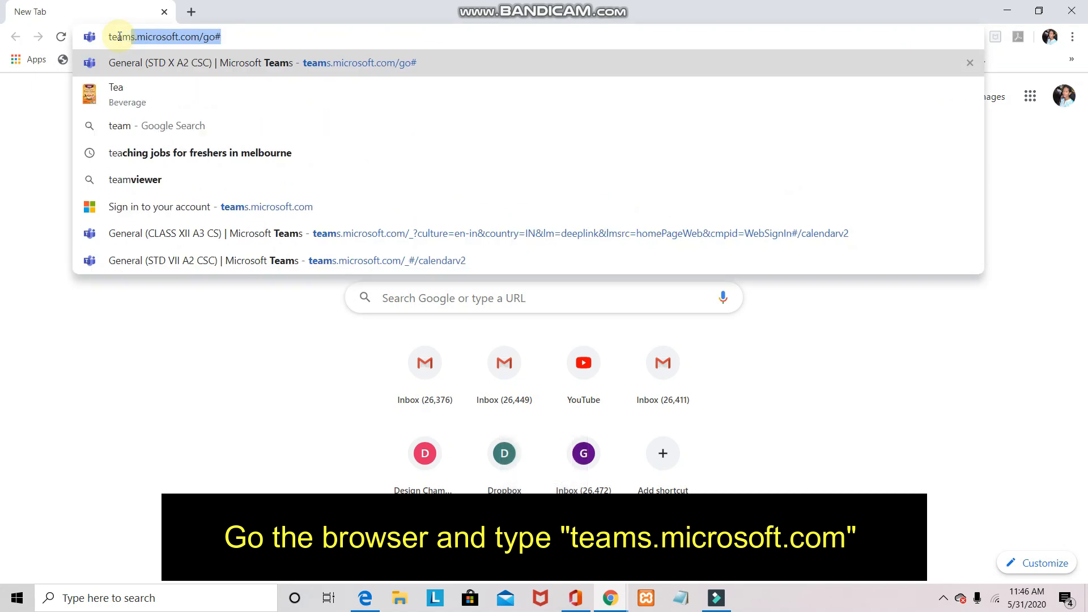
pyautogui.write('s.micr')
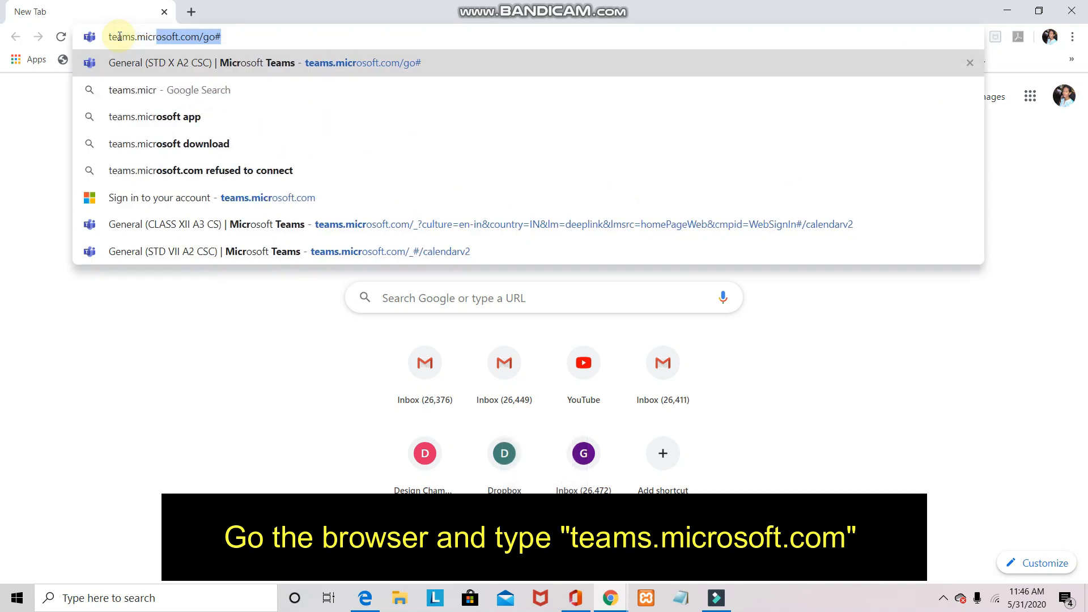
pyautogui.press('Right')
pyautogui.press('BackSpace')
pyautogui.press('BackSpace')
pyautogui.press('BackSpace')
pyautogui.press('BackSpace')
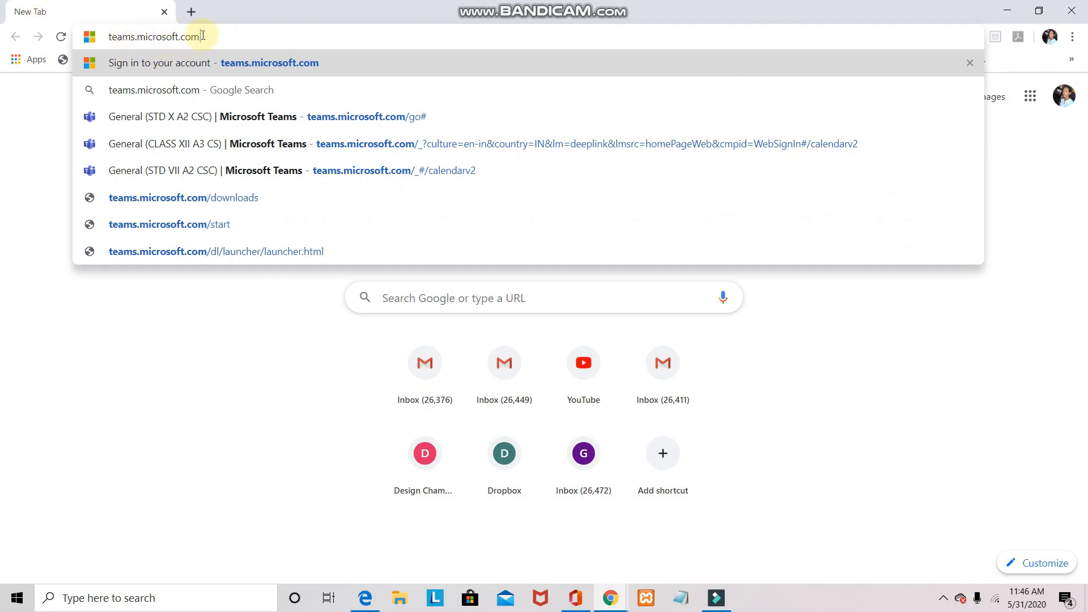
pyautogui.press('Return')
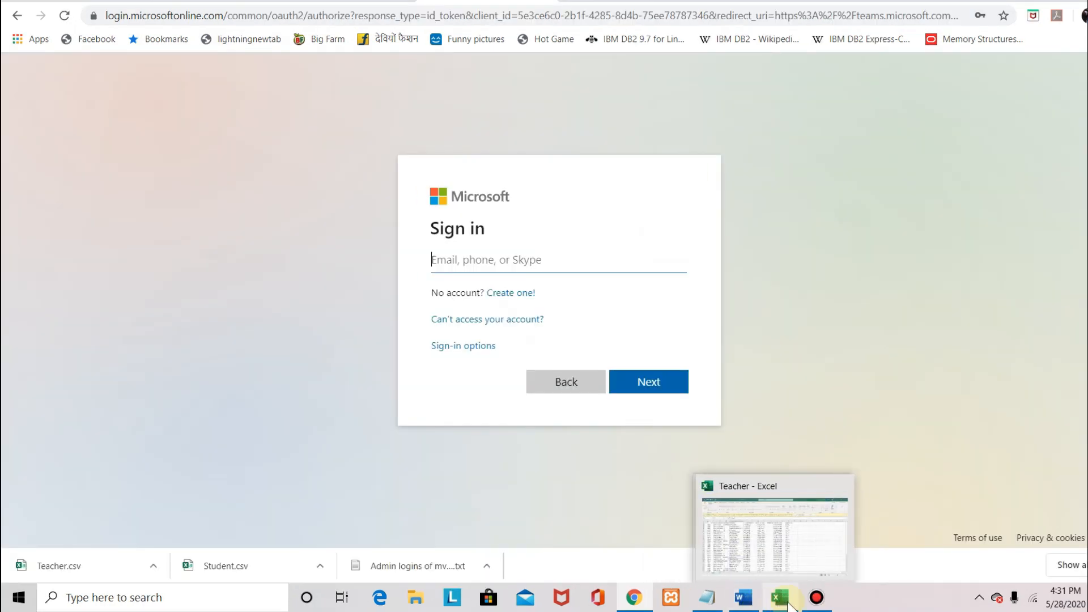
# Copy the teacher's username from Excel cell E21 into the Microsoft sign-in field
pyautogui.click(788, 604)
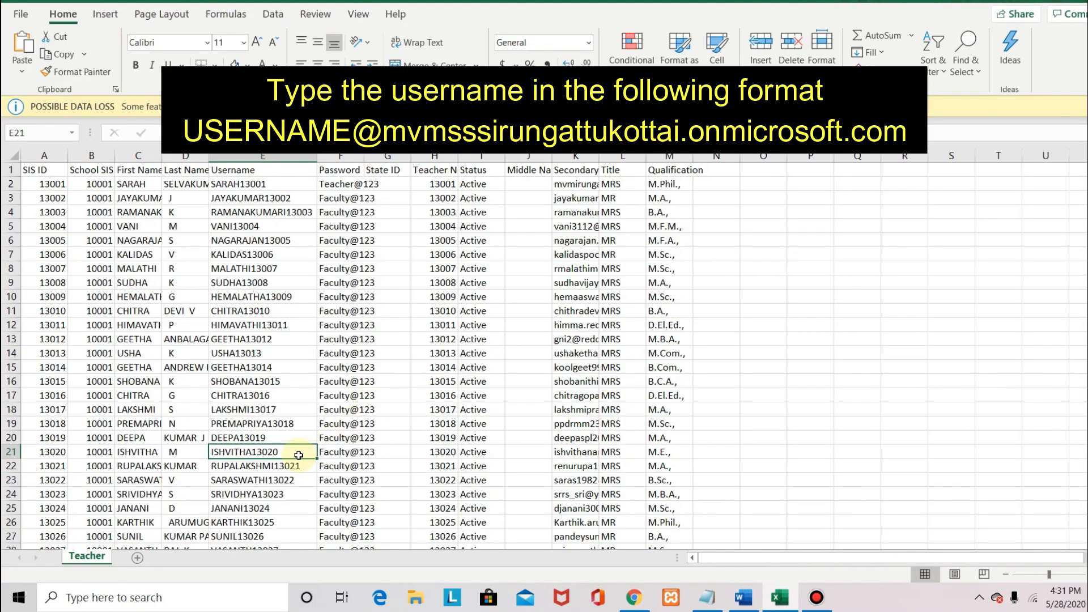
pyautogui.hotkey('ctrl', 'c')
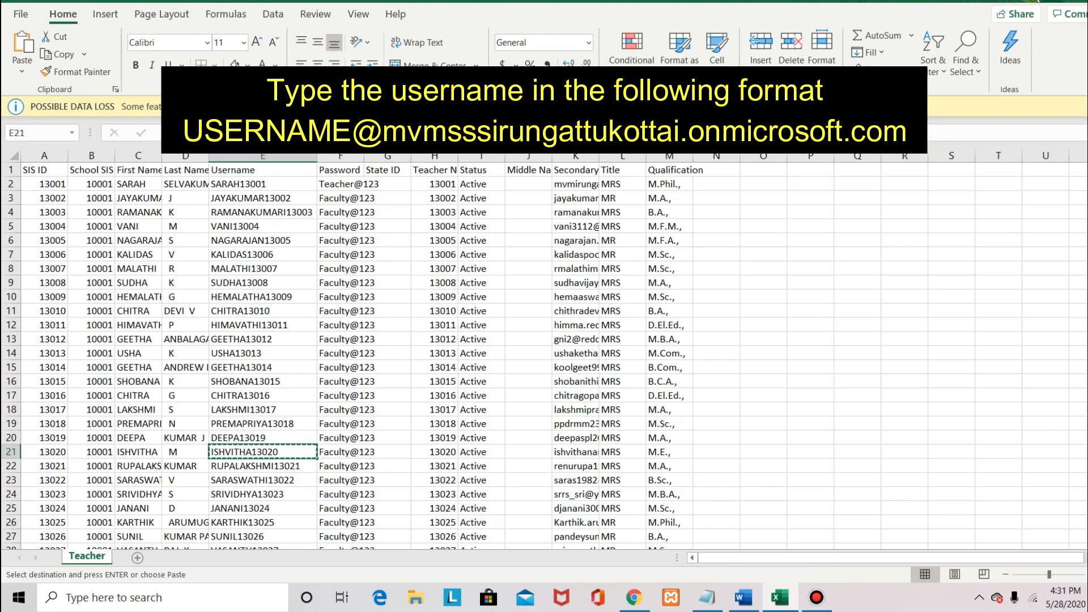
pyautogui.hotkey('alt', 'Tab')
pyautogui.hotkey('ctrl', 'v')
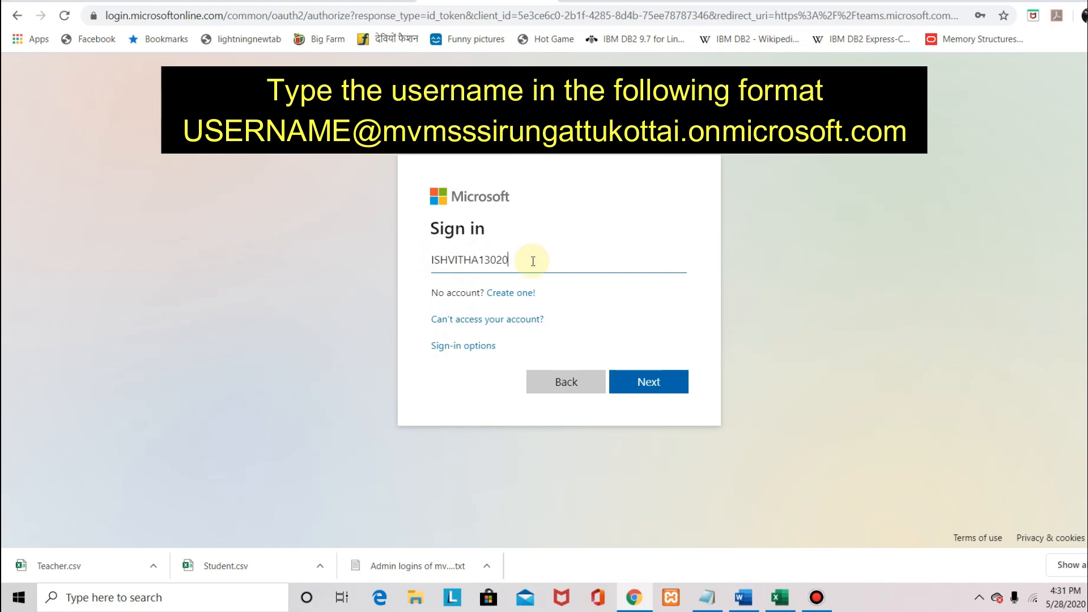
# Append the school's onmicrosoft.com domain to the username and proceed to the password page
pyautogui.write('@mvmsssirungattukottai')
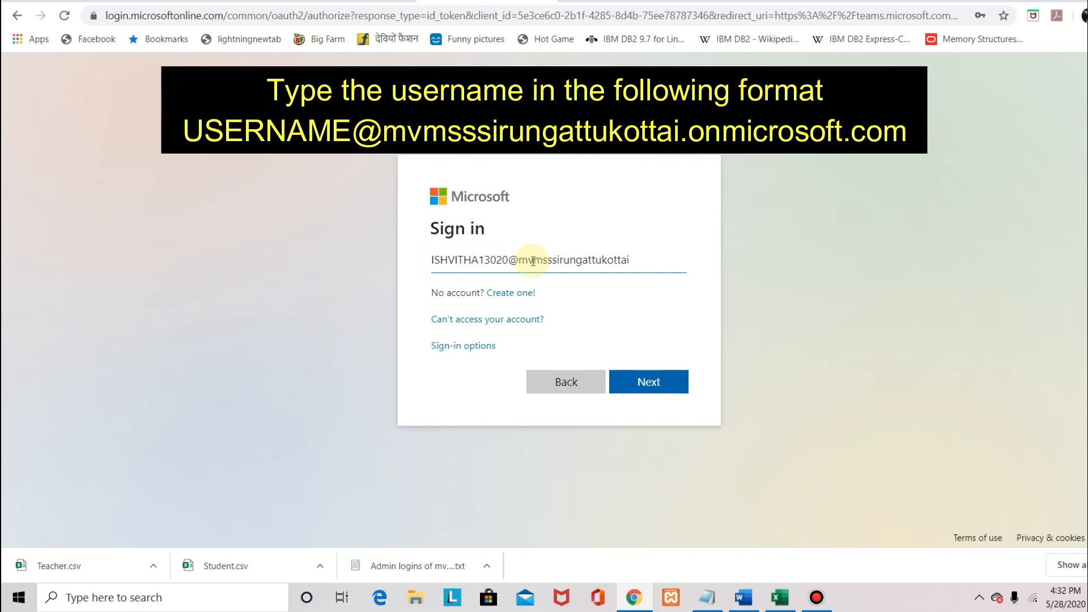
pyautogui.write('.onmicrosoft')
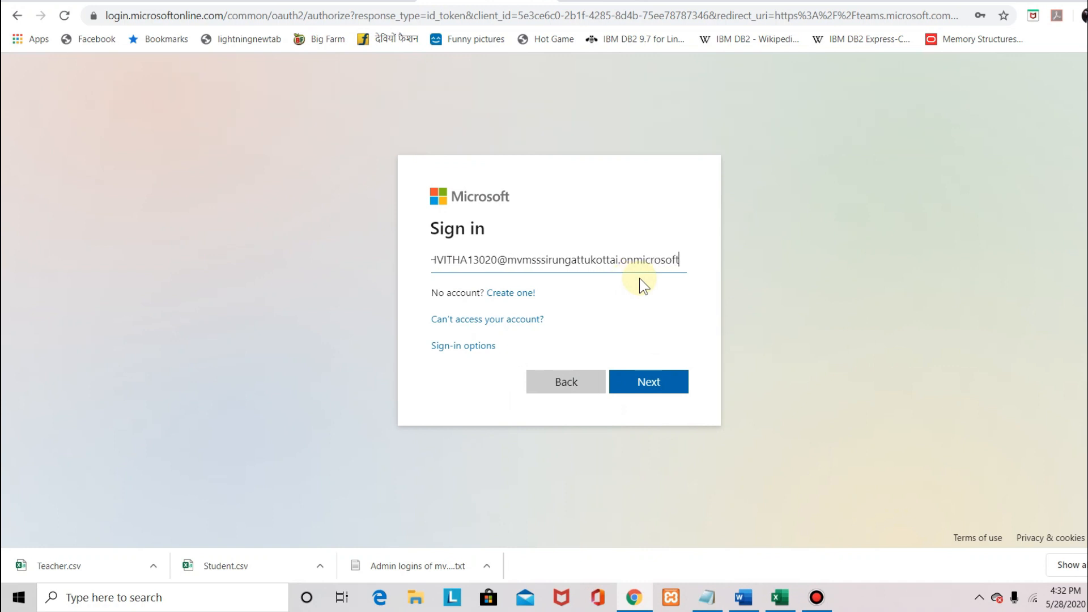
pyautogui.write('.com')
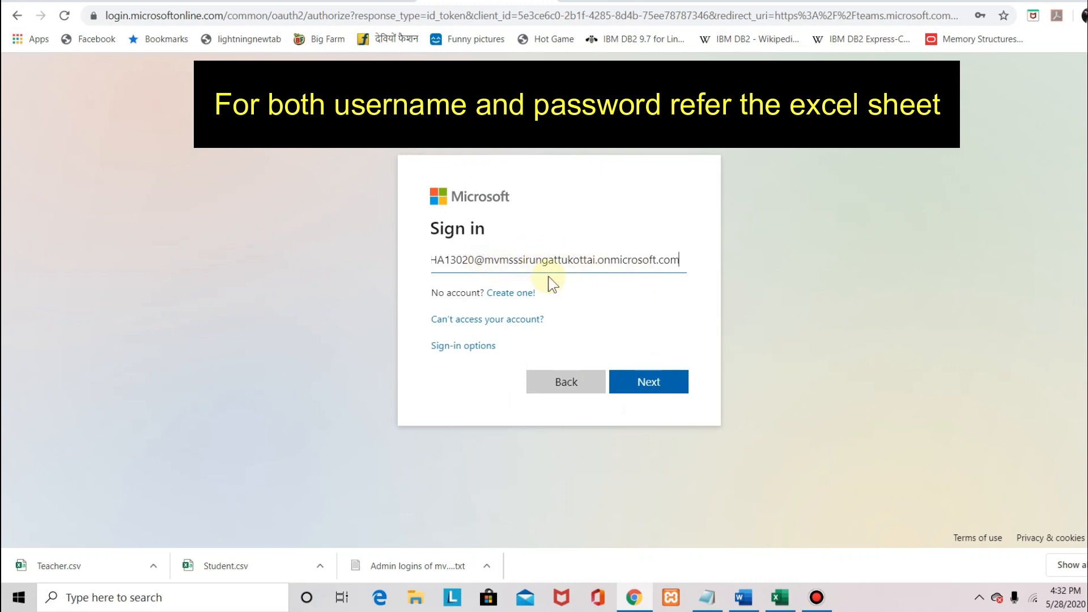
pyautogui.click(626, 384)
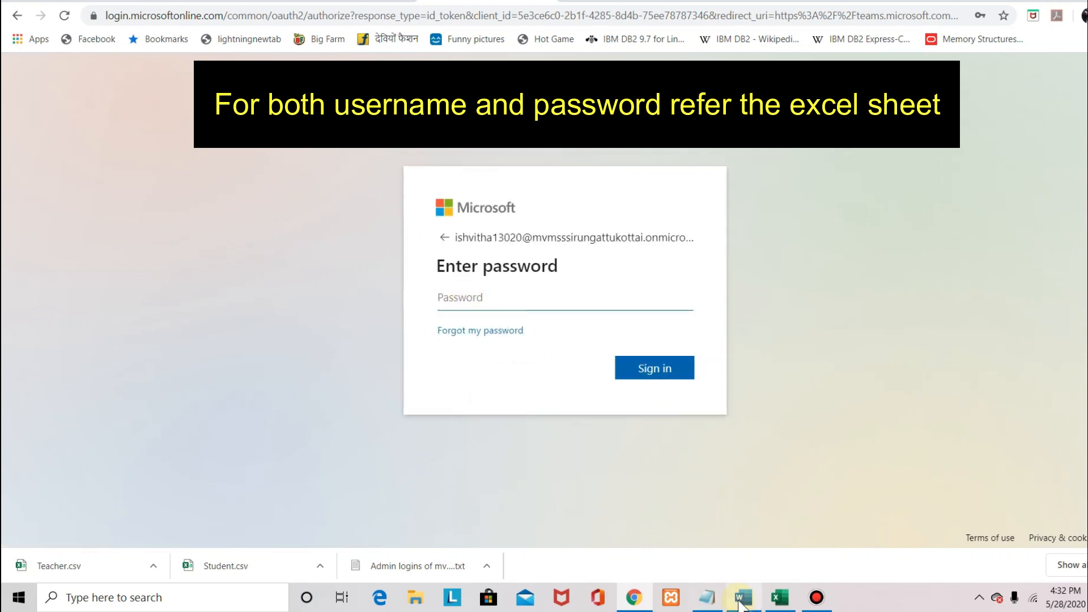
# Return to the Excel Teacher sheet and select the teacher's password in cell F21
pyautogui.click(779, 597)
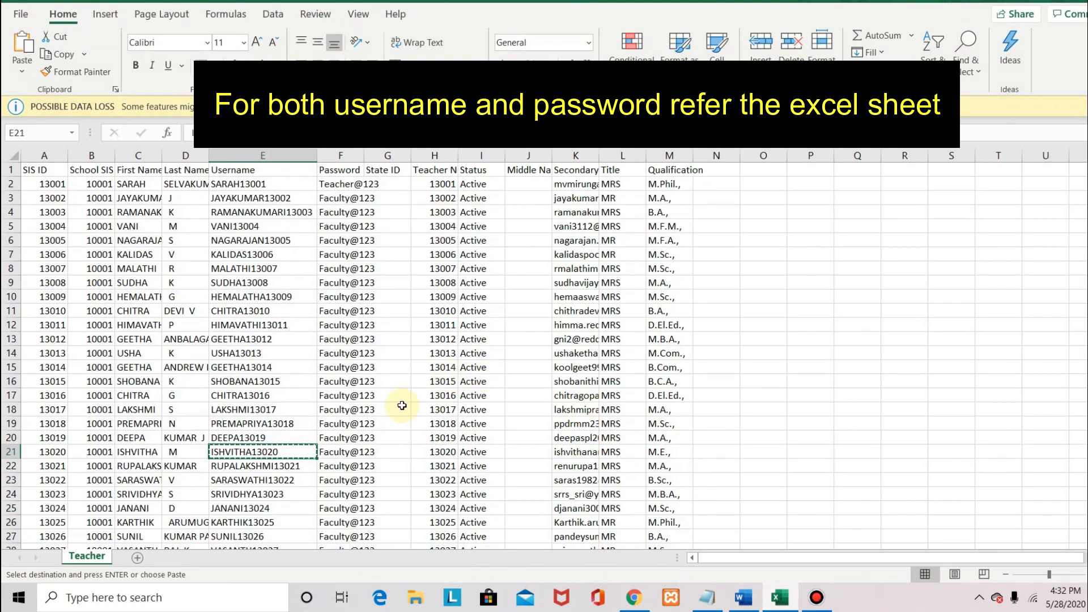
pyautogui.click(340, 452)
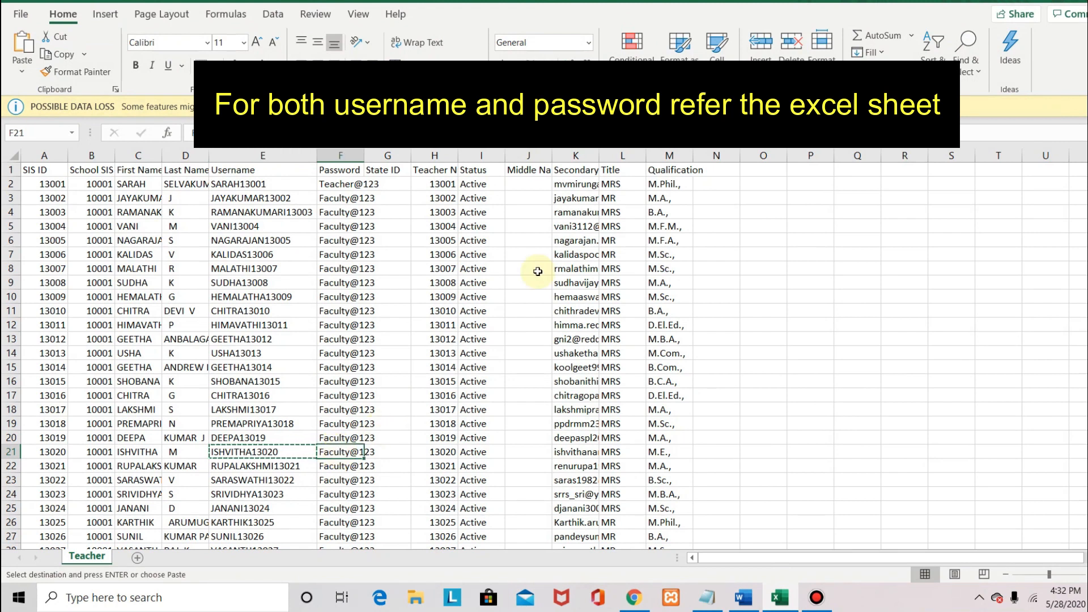
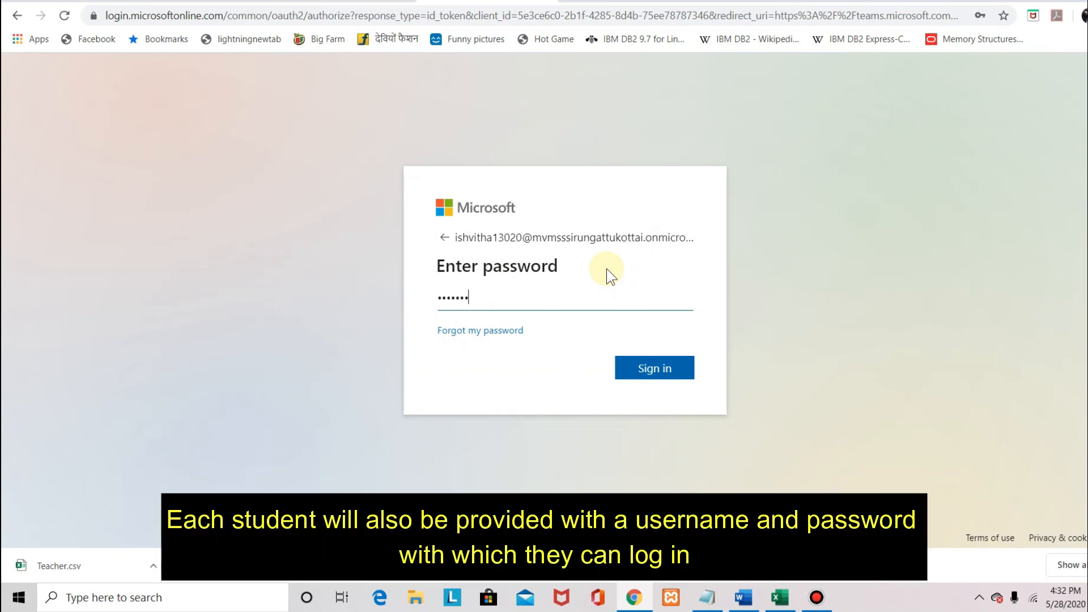
# Enter the teacher account's password and submit it to sign in
pyautogui.click(644, 369)
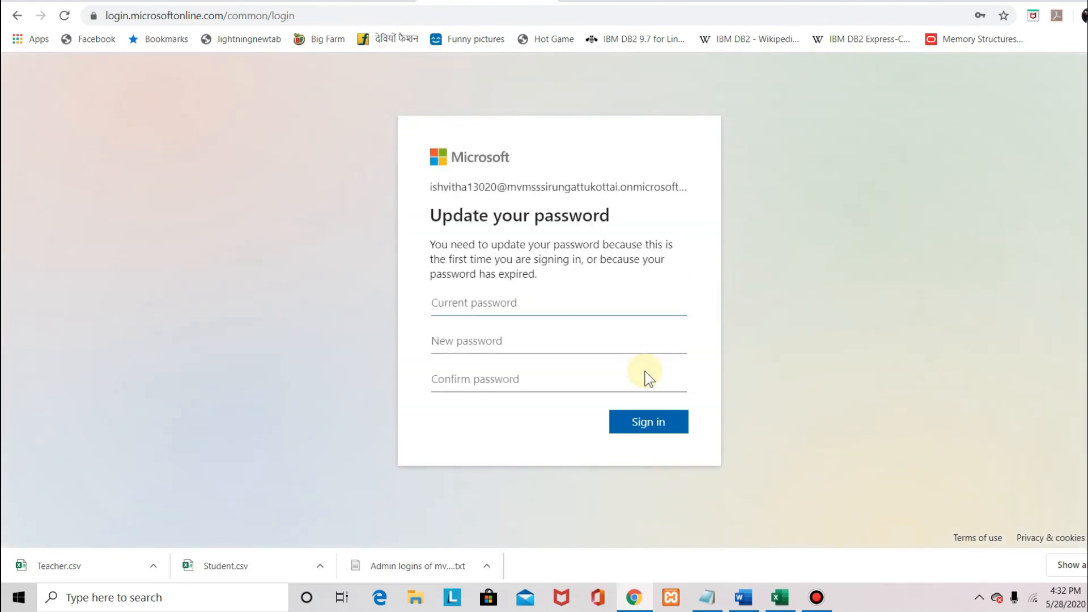
# Fill in the current password, a new password and its confirmation, then submit the change
pyautogui.click(486, 301)
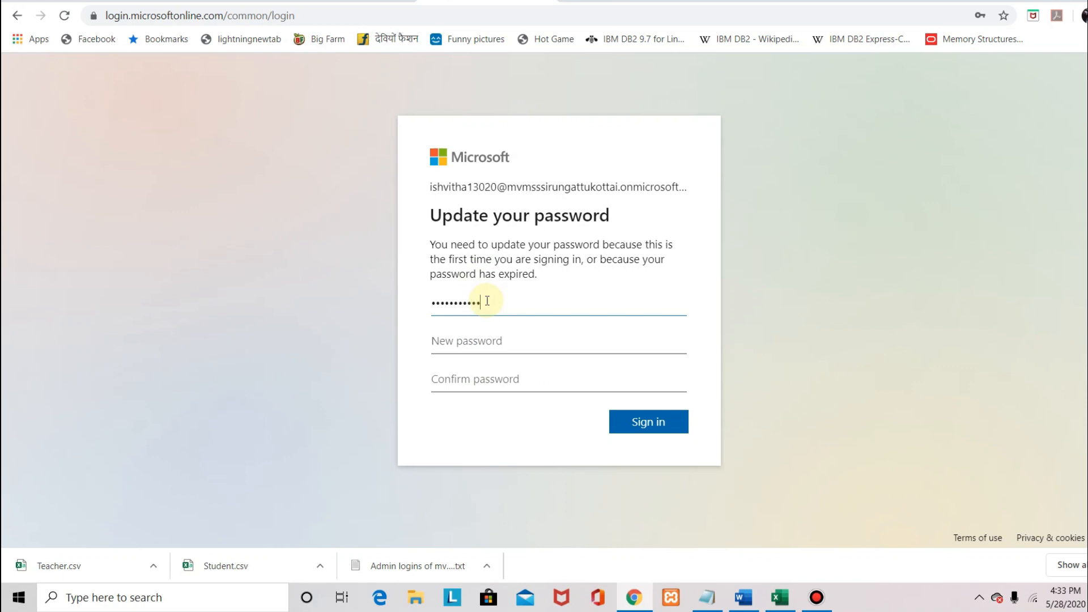
pyautogui.press('Tab')
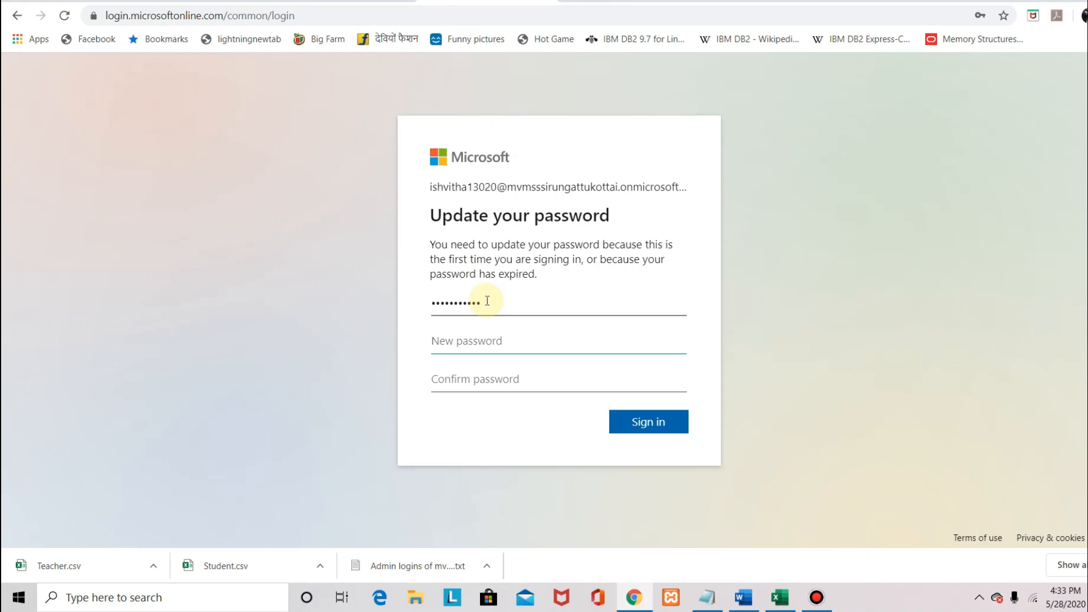
pyautogui.press('Tab')
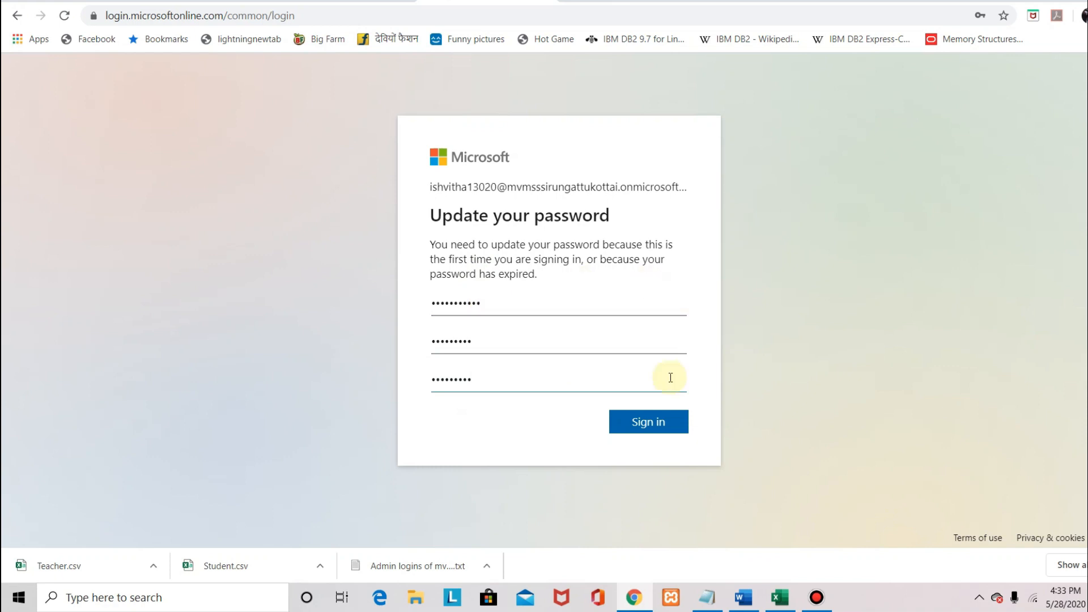
pyautogui.click(655, 425)
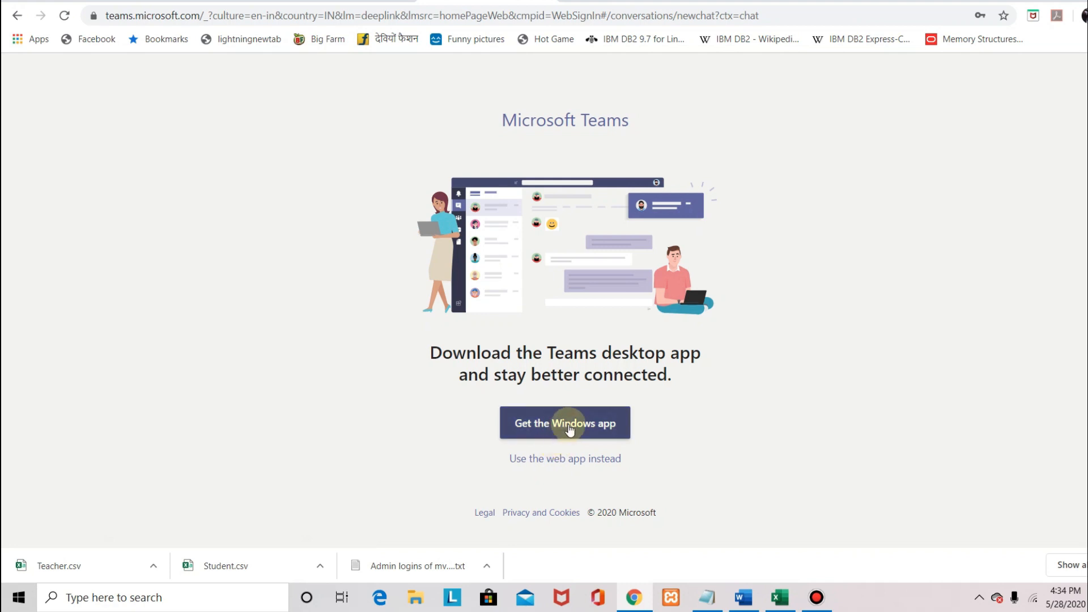
# Continue in the Teams web app and step through the welcome tour until it closes
pyautogui.click(567, 462)
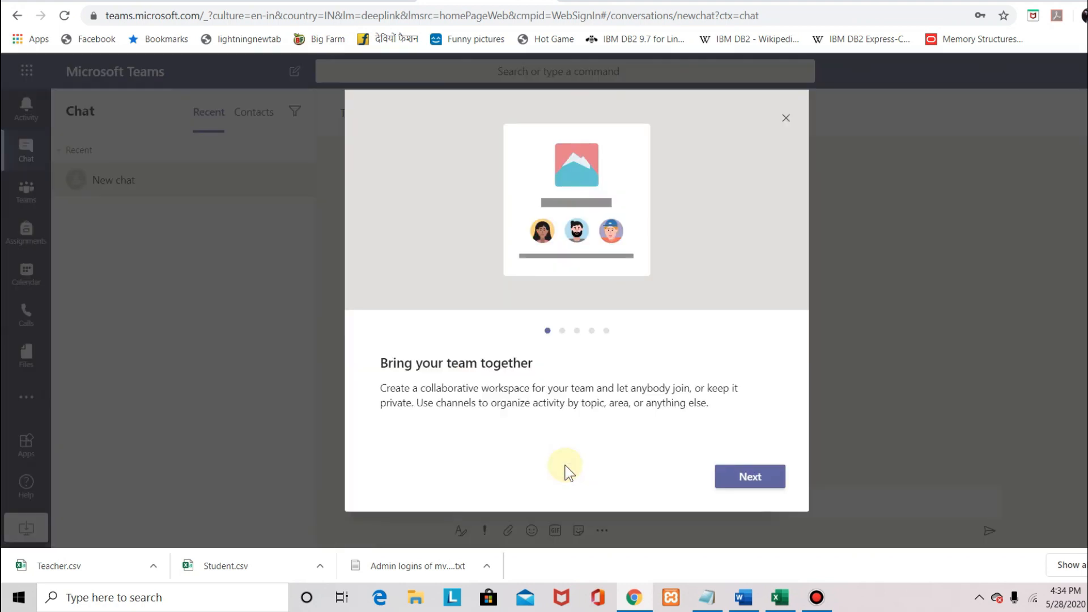
pyautogui.click(739, 475)
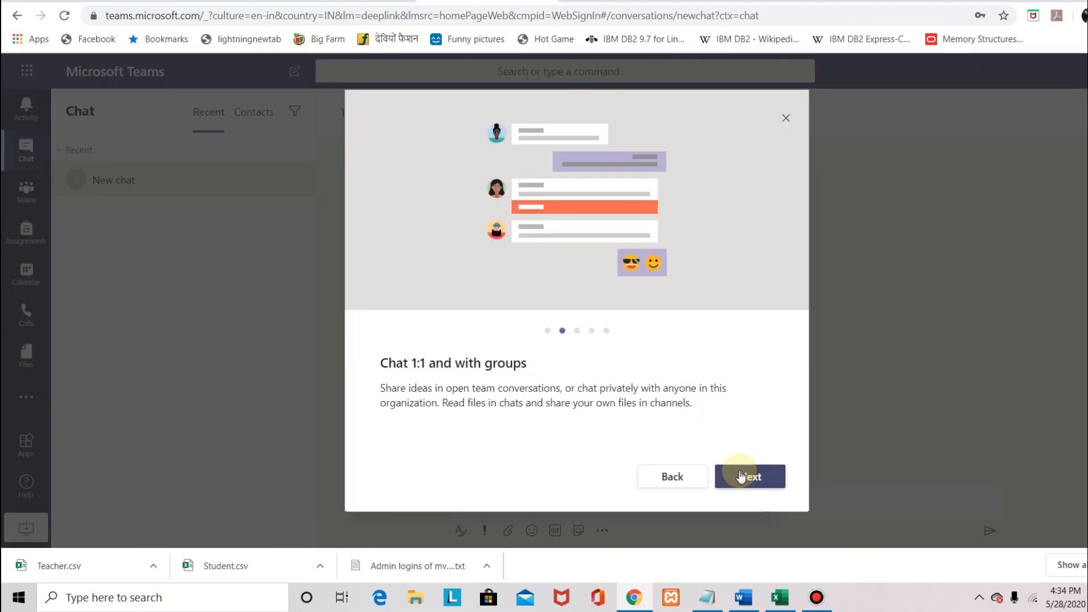
pyautogui.click(740, 475)
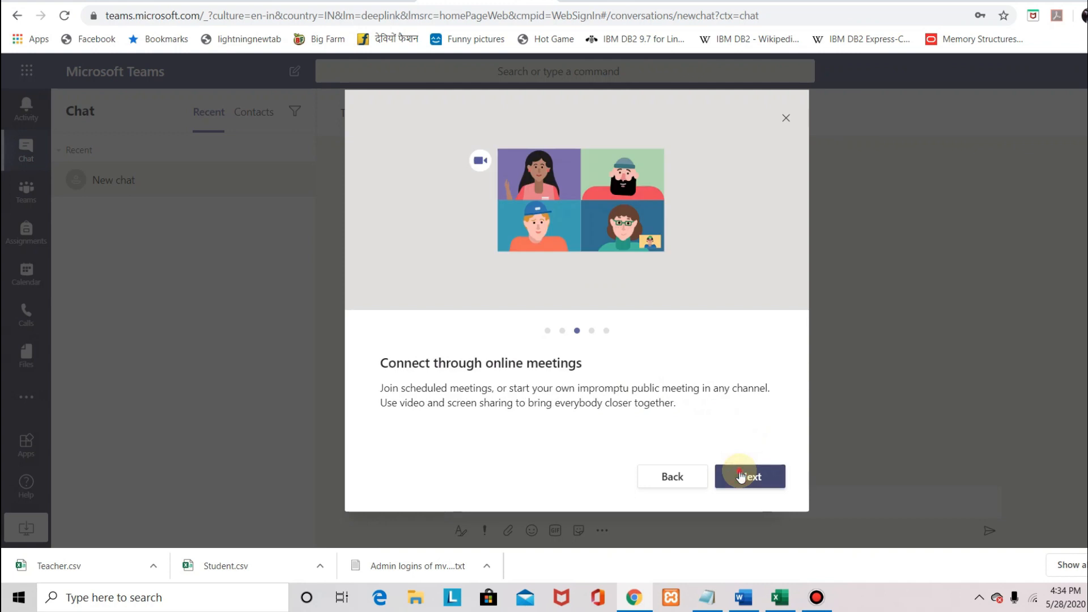
pyautogui.click(740, 475)
pyautogui.click(741, 476)
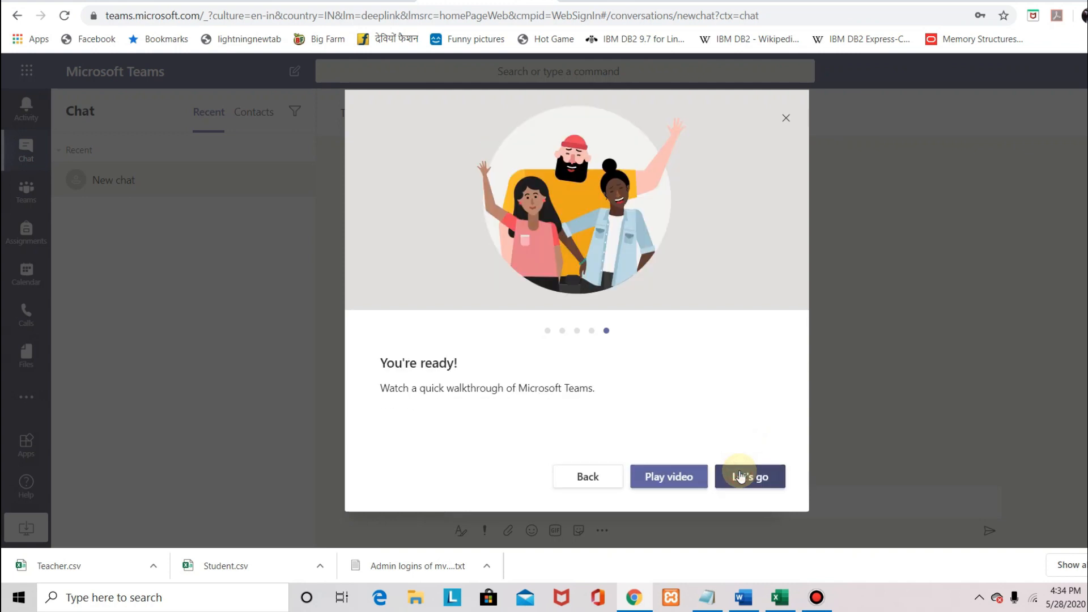
pyautogui.click(741, 477)
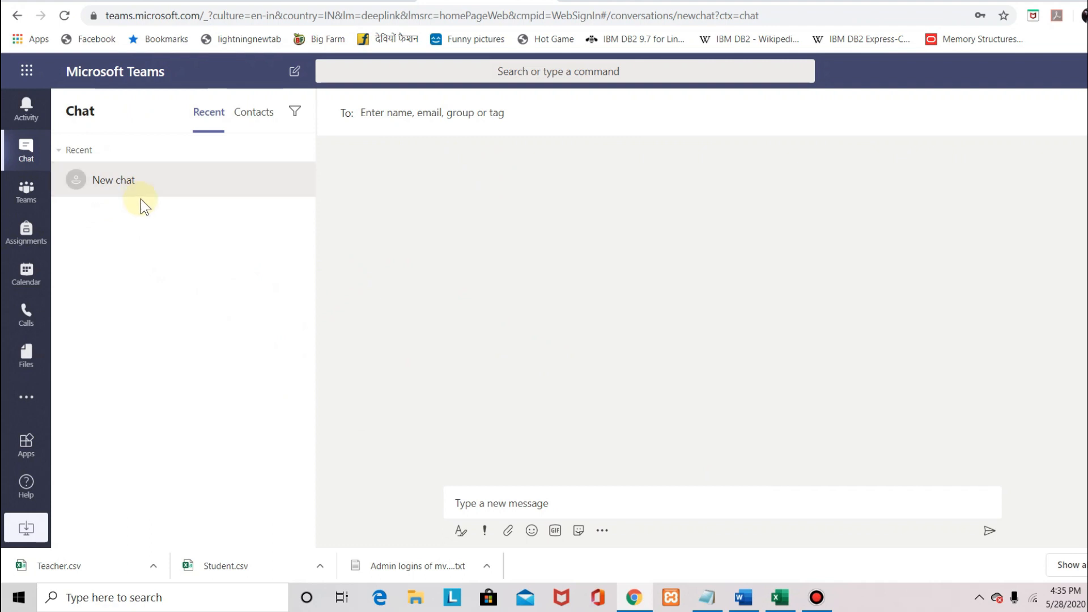
# Switch to the Teams view listing the four class teams with STD X A2 CSC General open
pyautogui.click(26, 185)
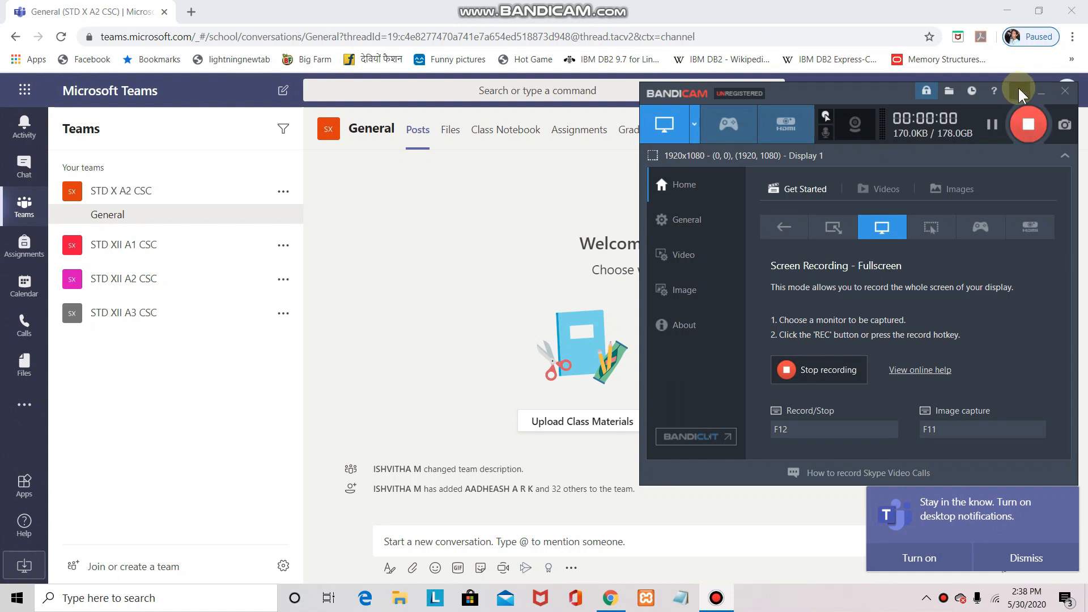
pyautogui.click(1021, 92)
pyautogui.click(309, 376)
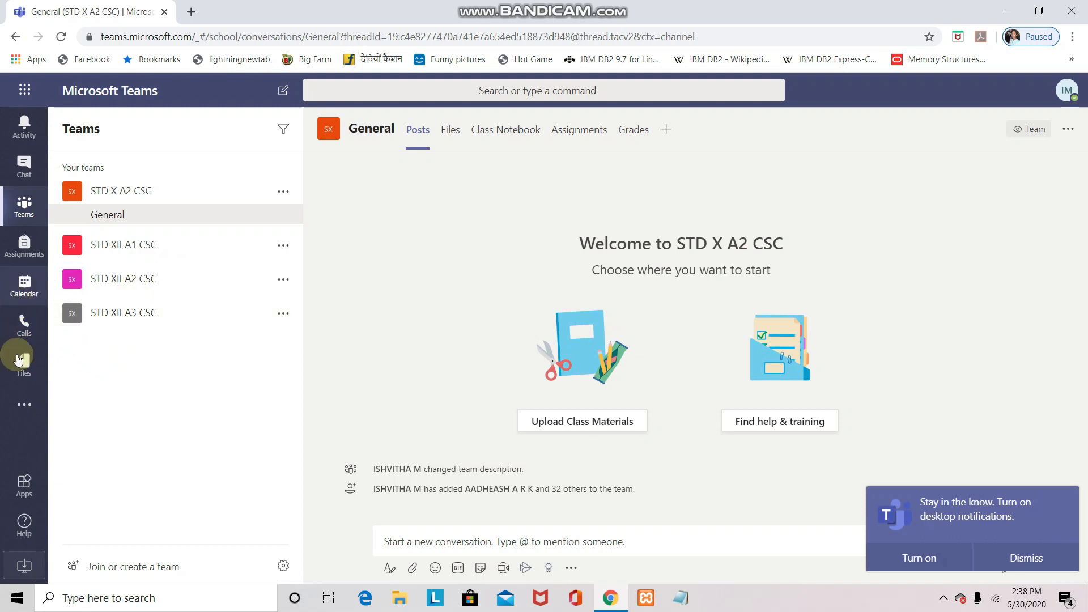
# Start a Class team based on an existing group and choose the STD X A1 CSC group
pyautogui.click(134, 572)
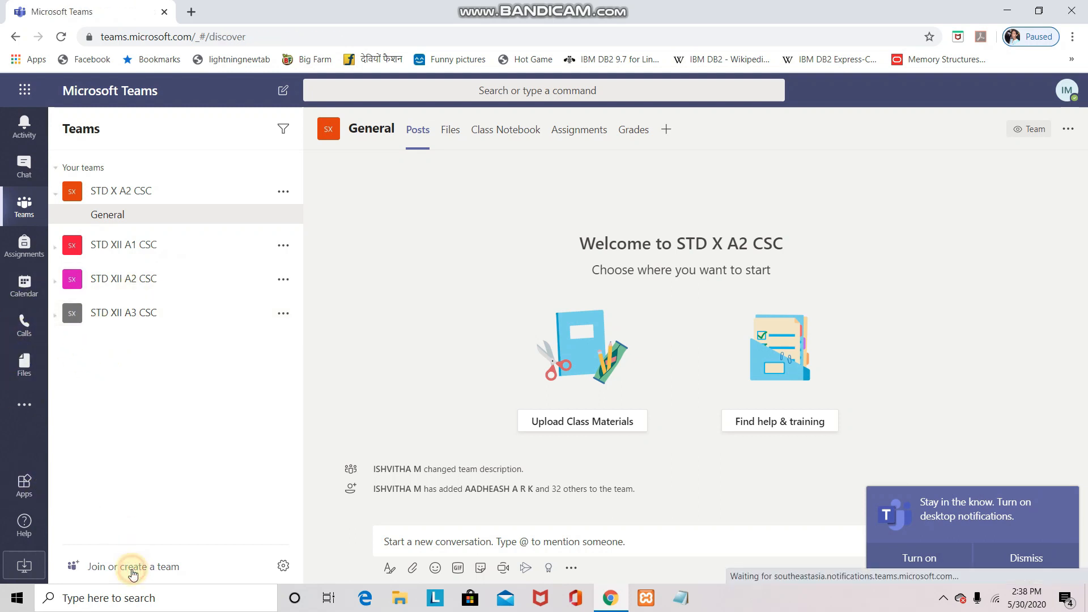
pyautogui.click(430, 303)
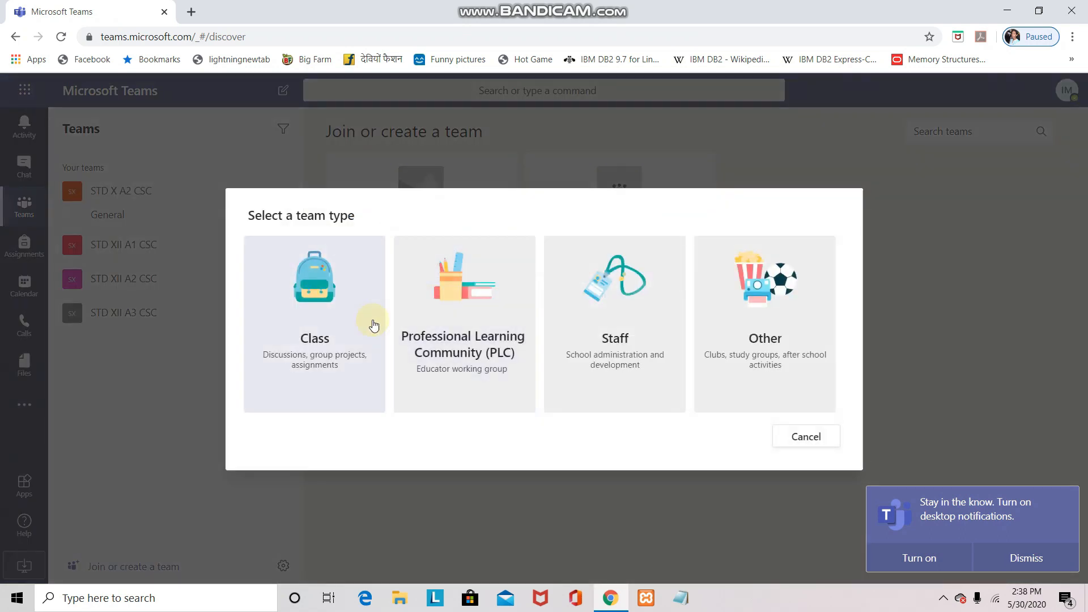
pyautogui.click(346, 318)
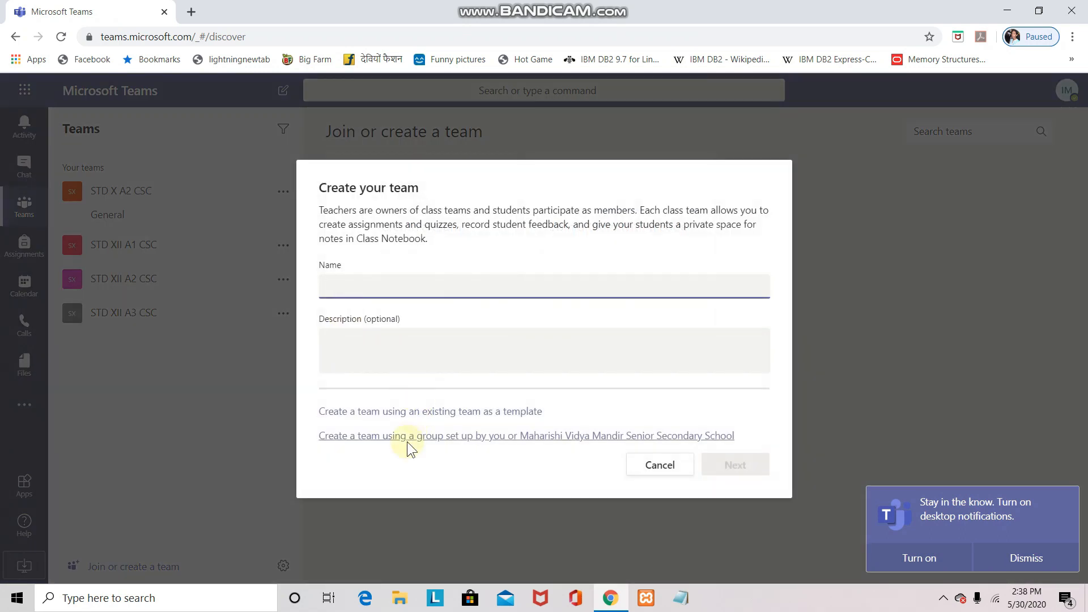
pyautogui.click(528, 438)
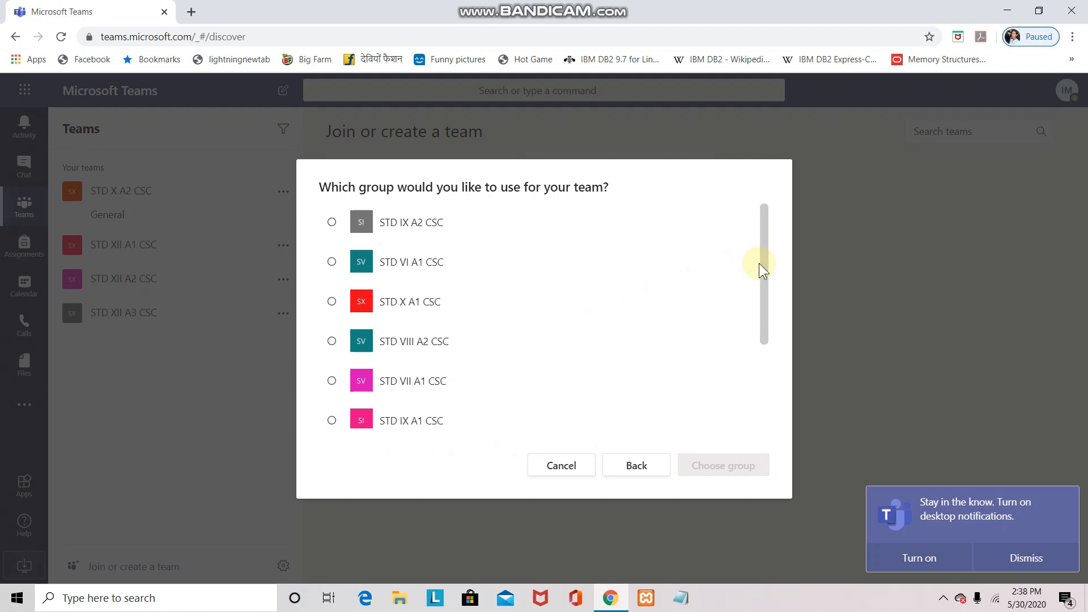
pyautogui.moveTo(762, 265); pyautogui.dragTo(758, 389)
pyautogui.moveTo(755, 350); pyautogui.dragTo(766, 240)
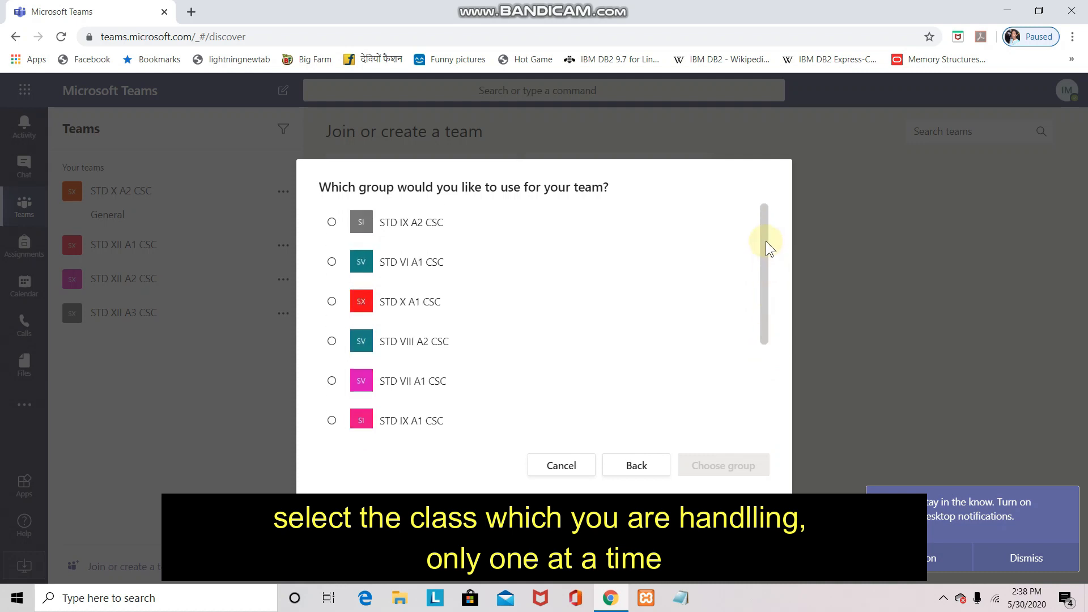
pyautogui.click(332, 303)
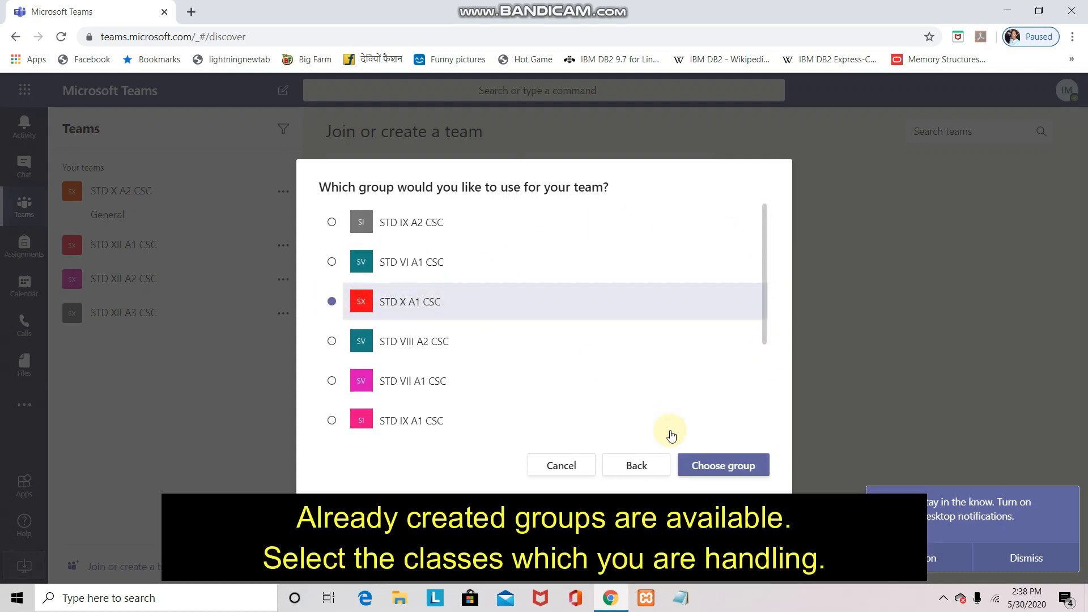
pyautogui.click(696, 468)
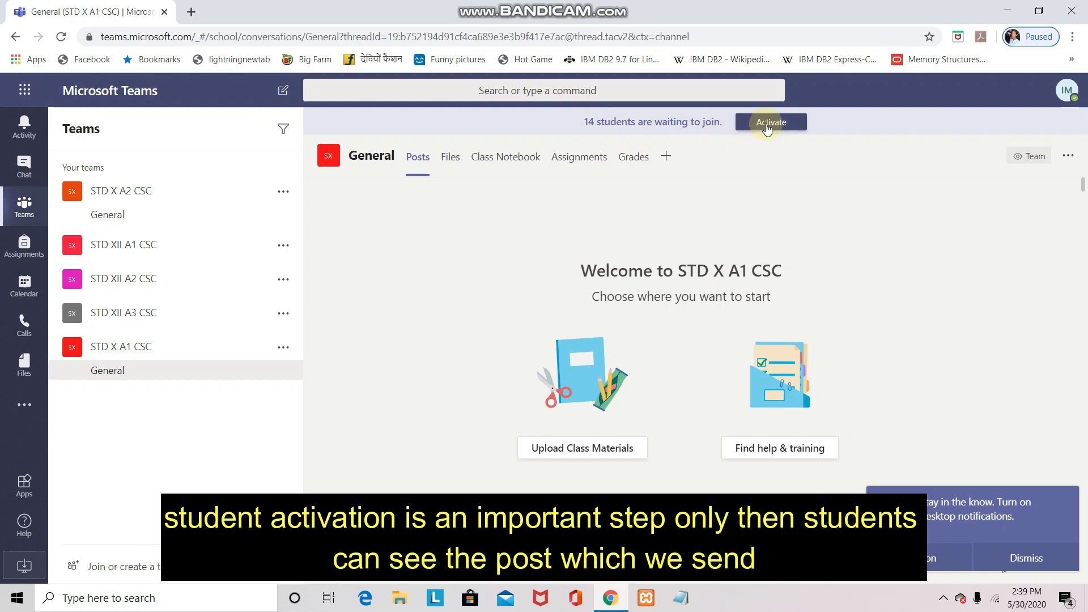
# Activate the STD X A1 CSC team for its 14 waiting students and acknowledge the confirmation
pyautogui.click(770, 123)
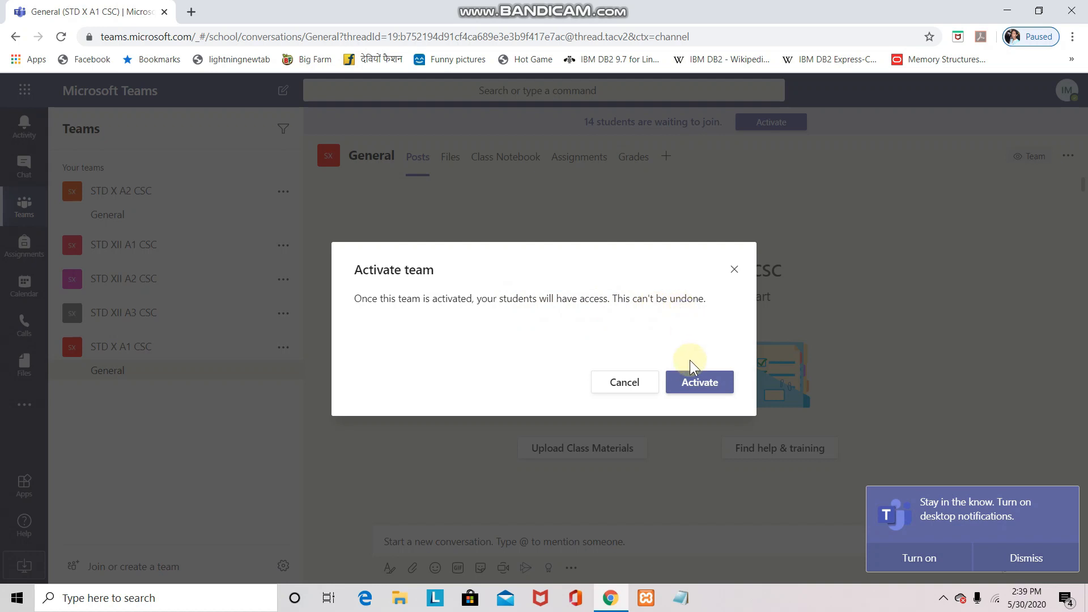
pyautogui.click(690, 385)
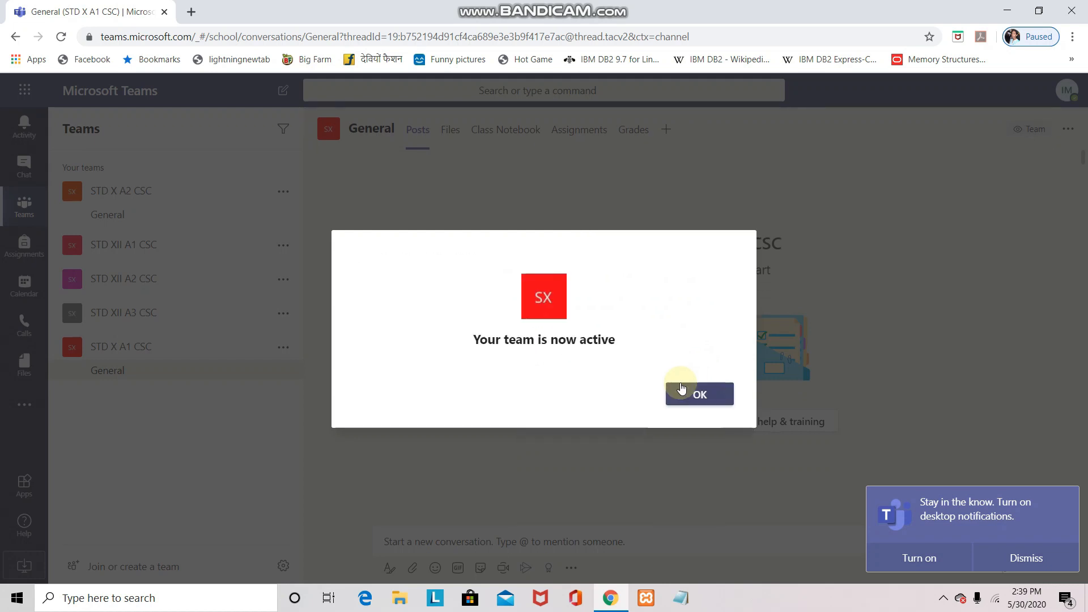
pyautogui.click(698, 393)
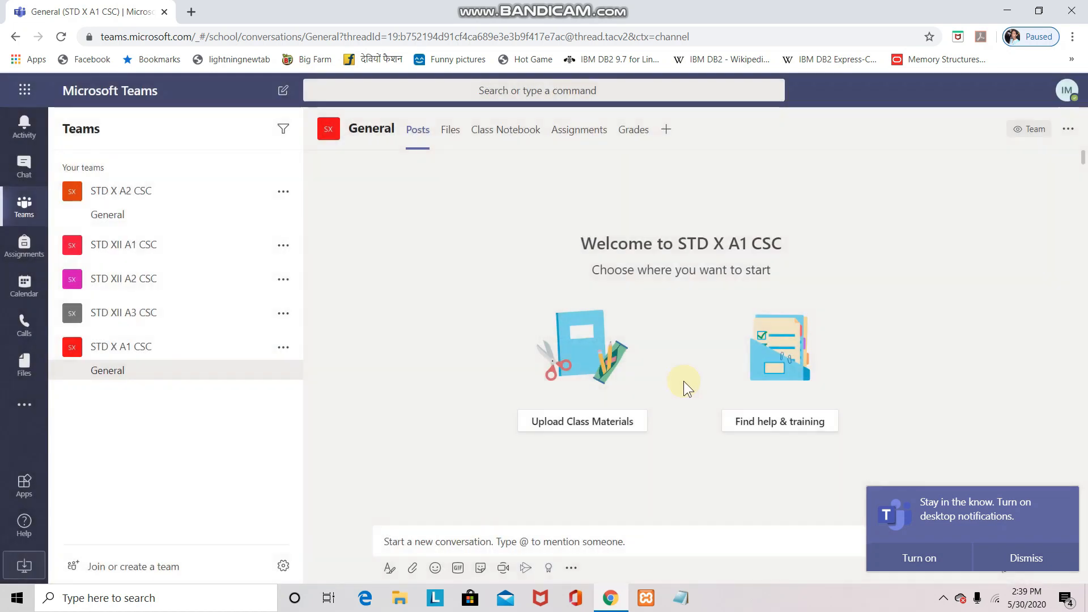
# Open the STD X A1 CSC team's members list and remove the first listed student
pyautogui.click(282, 354)
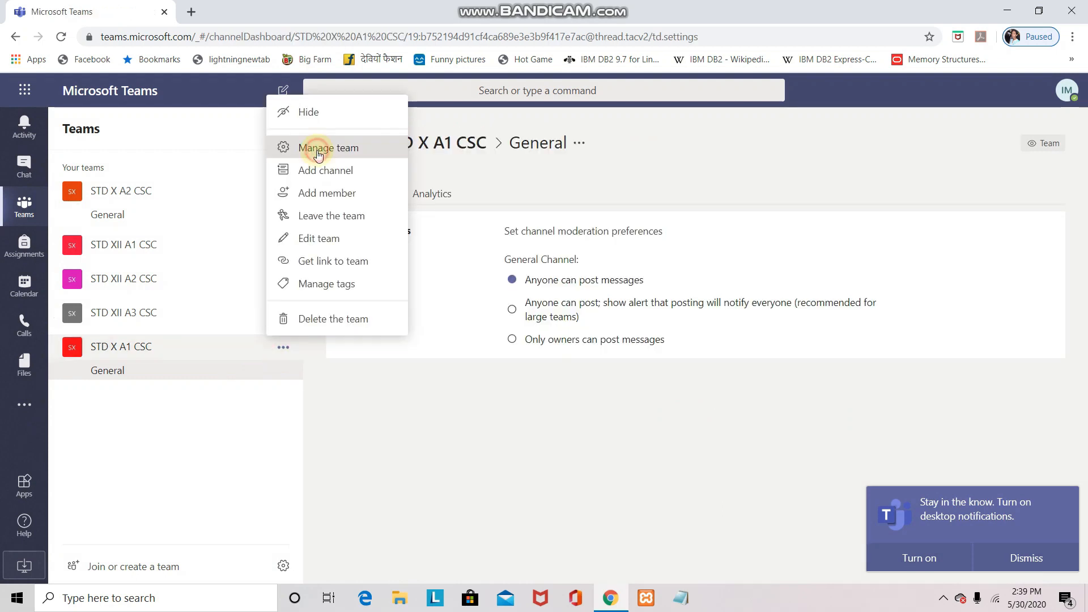
pyautogui.click(317, 152)
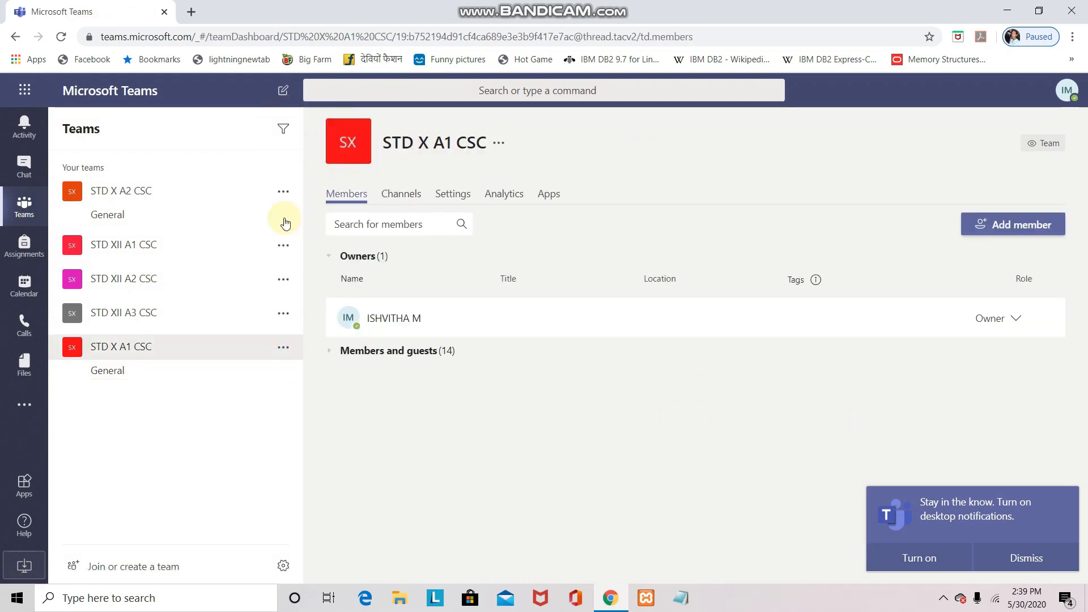
pyautogui.click(281, 346)
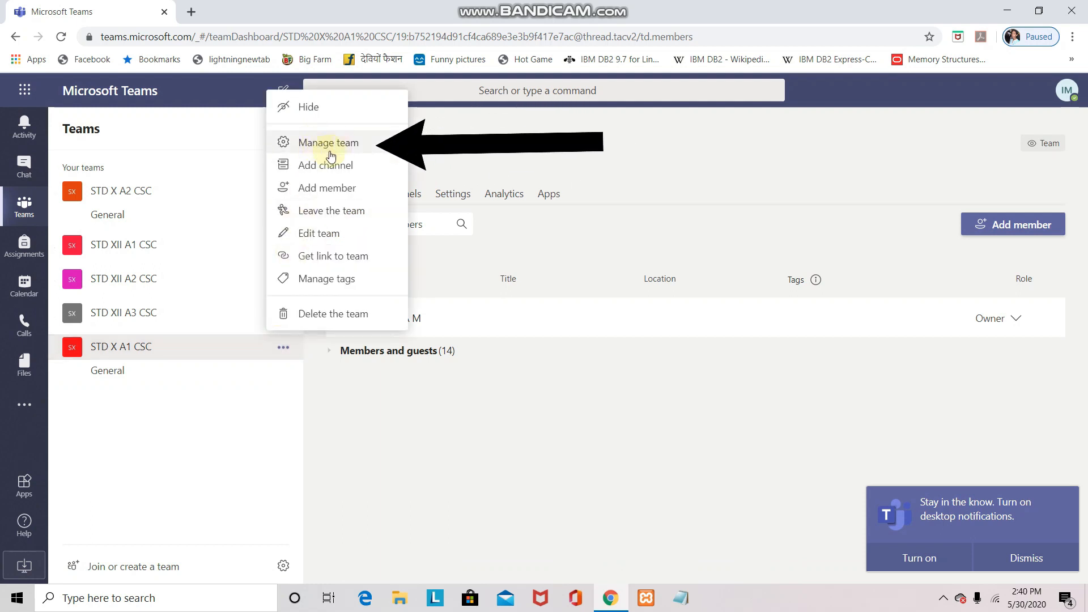
pyautogui.click(285, 348)
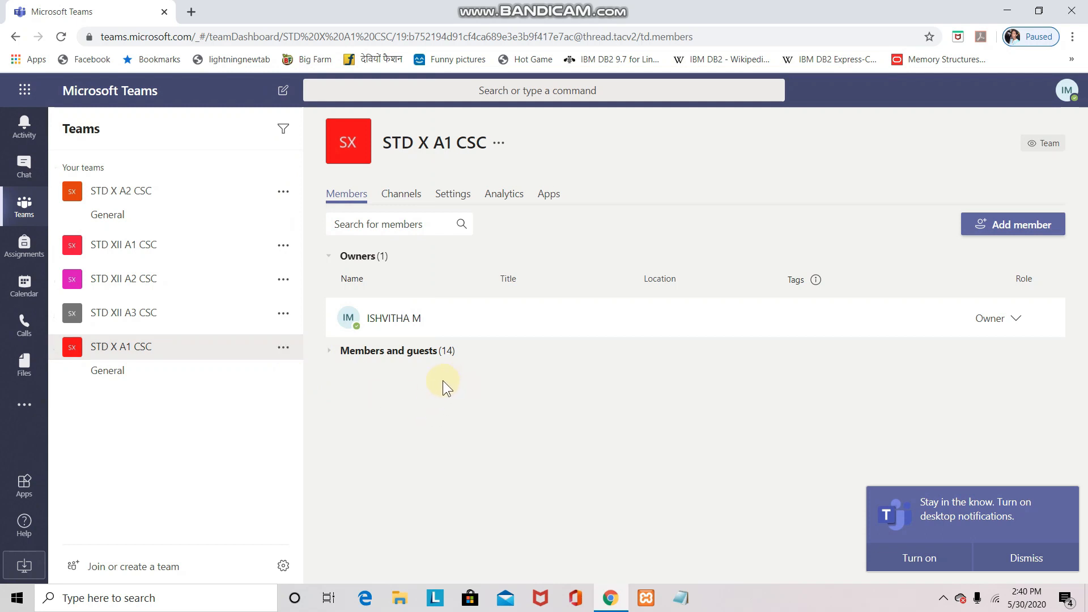
pyautogui.click(412, 351)
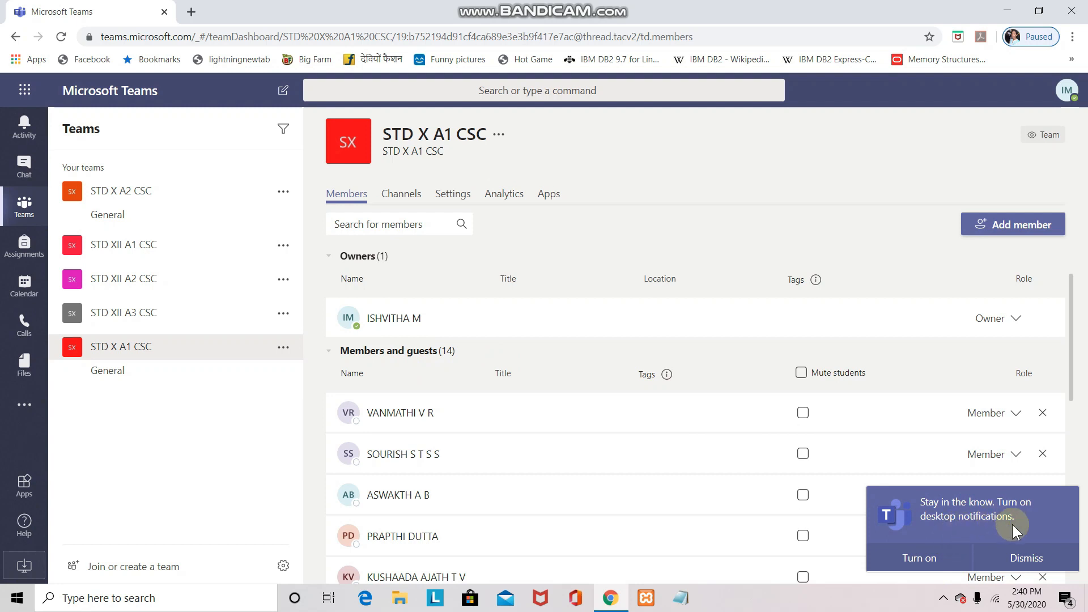
pyautogui.click(1039, 558)
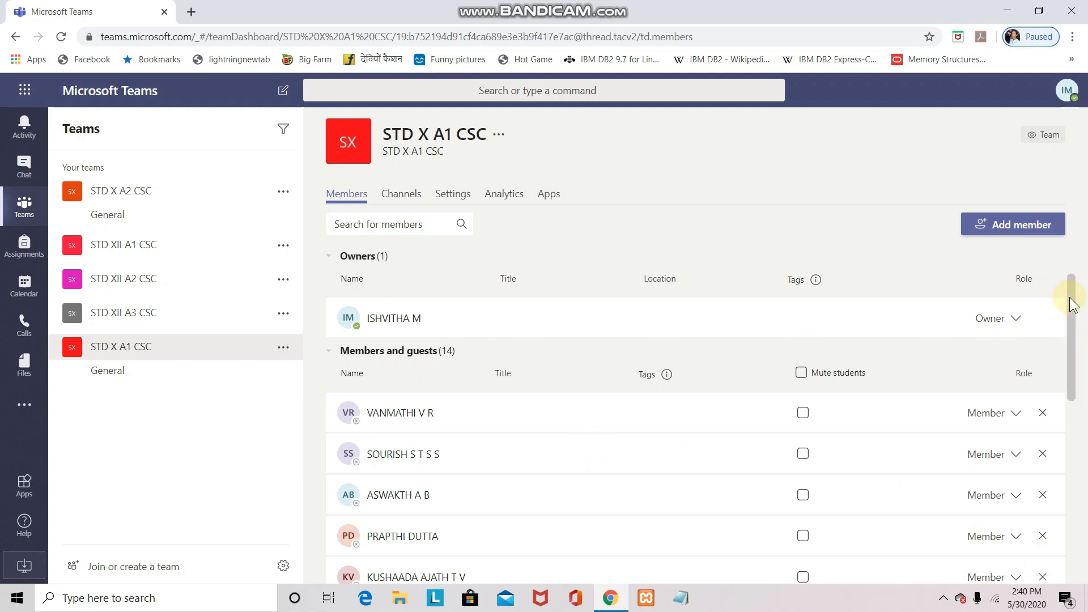
pyautogui.moveTo(1073, 305)
pyautogui.mouseDown()
pyautogui.moveTo(1085, 438)
pyautogui.moveTo(1073, 286)
pyautogui.mouseUp()
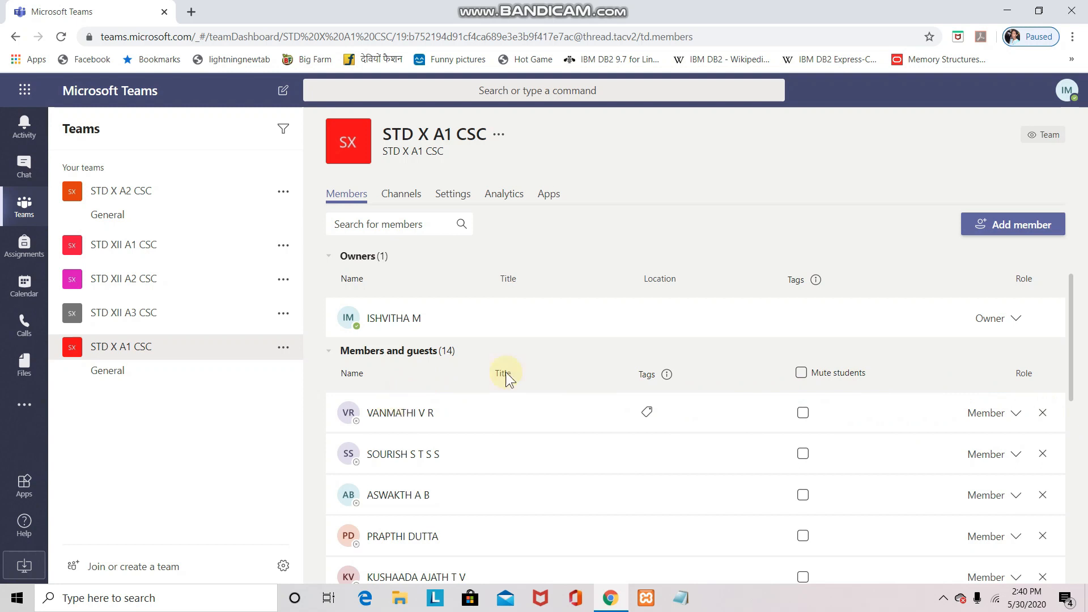
pyautogui.click(1042, 418)
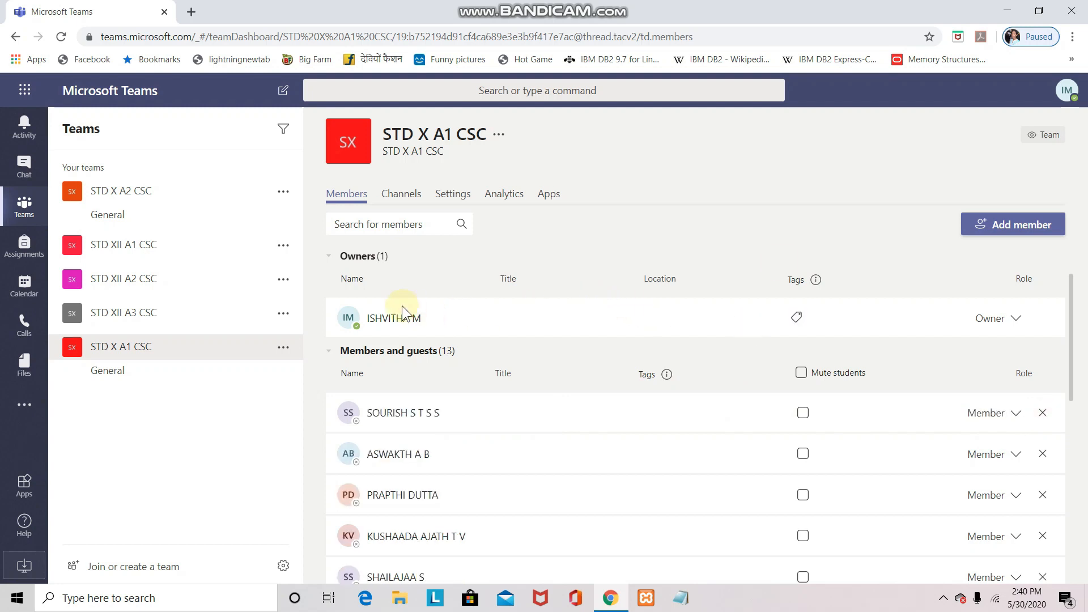
# Add the removed student back to STD X A1 CSC by searching their name
pyautogui.click(1020, 237)
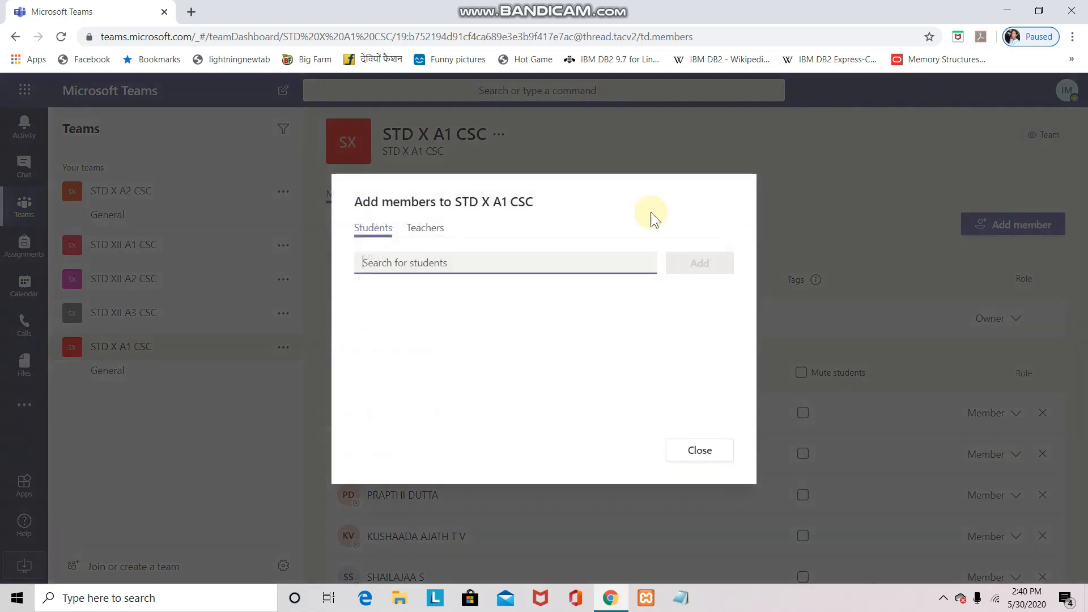
pyautogui.write('v')
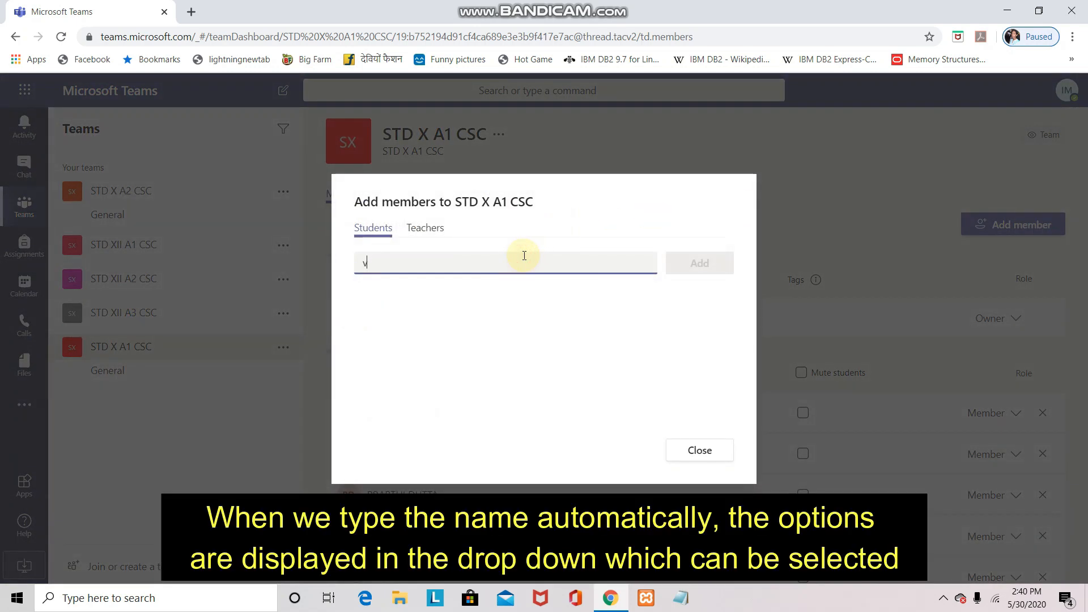
pyautogui.write('an')
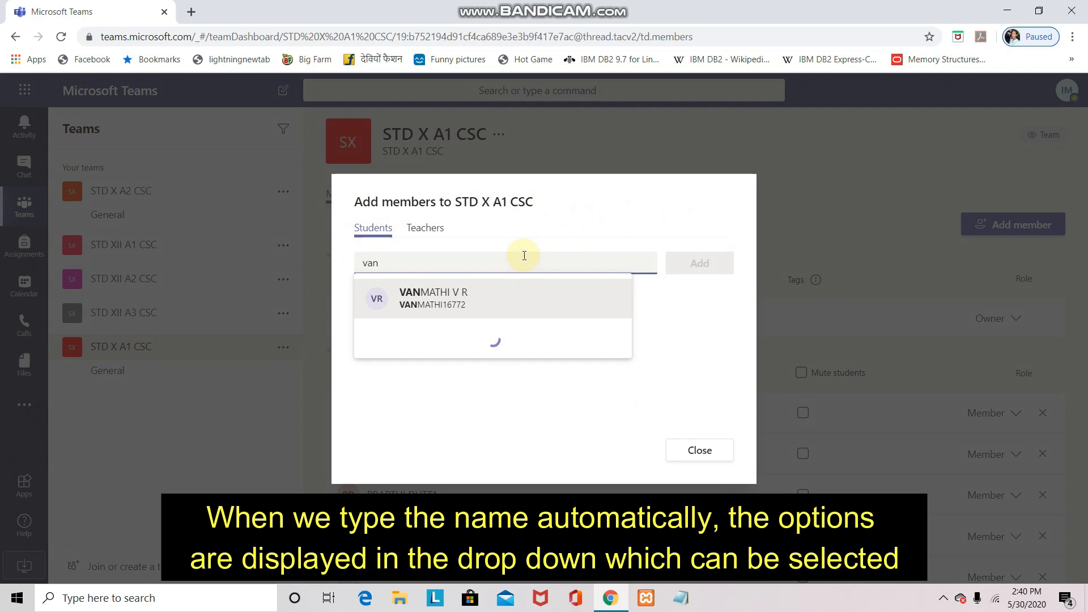
pyautogui.click(429, 312)
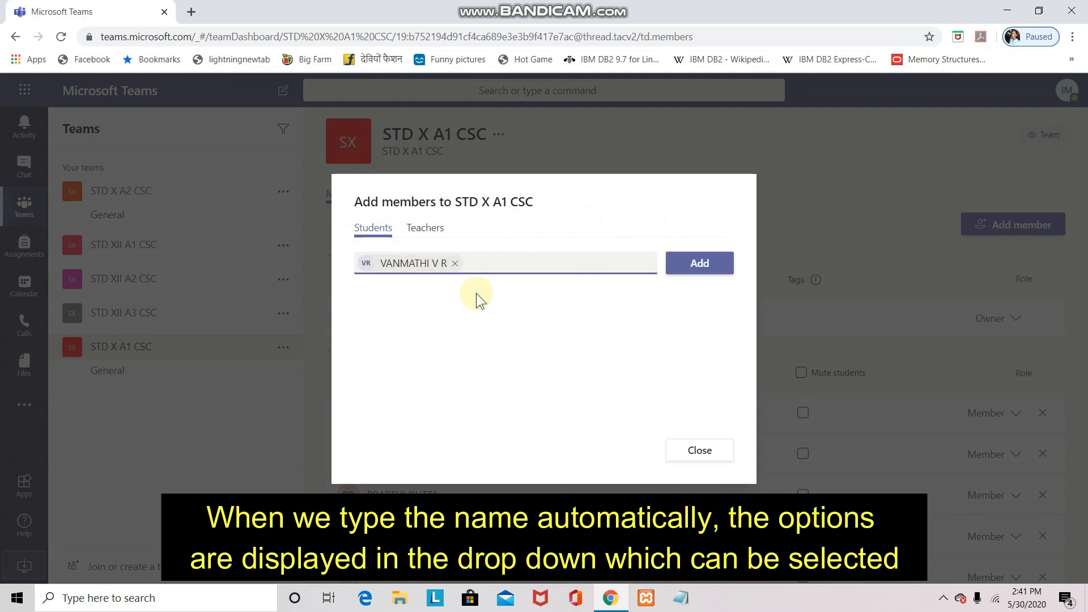
pyautogui.click(706, 267)
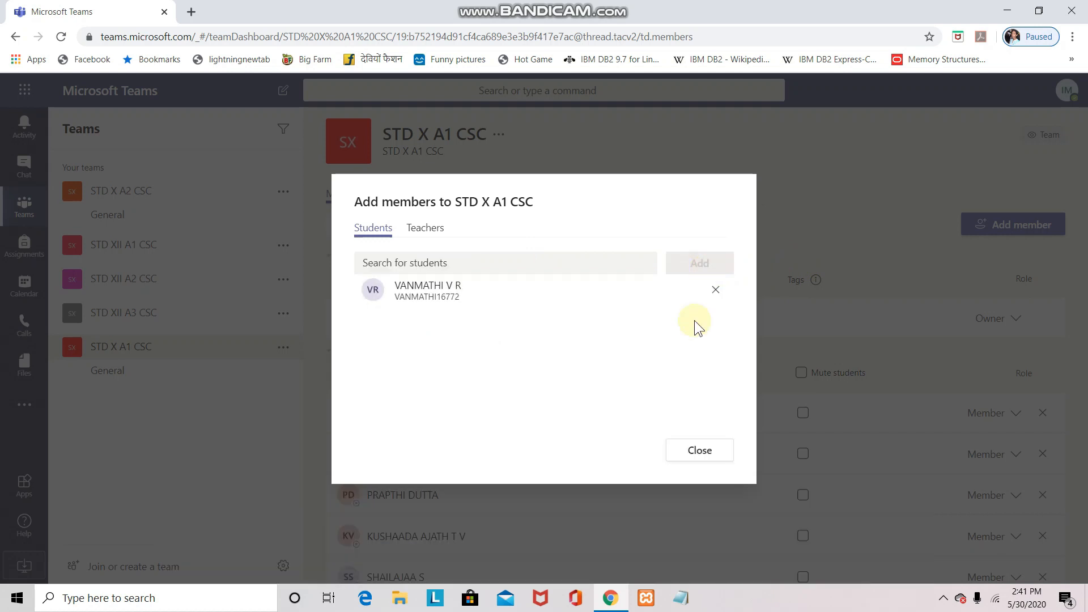
pyautogui.click(708, 450)
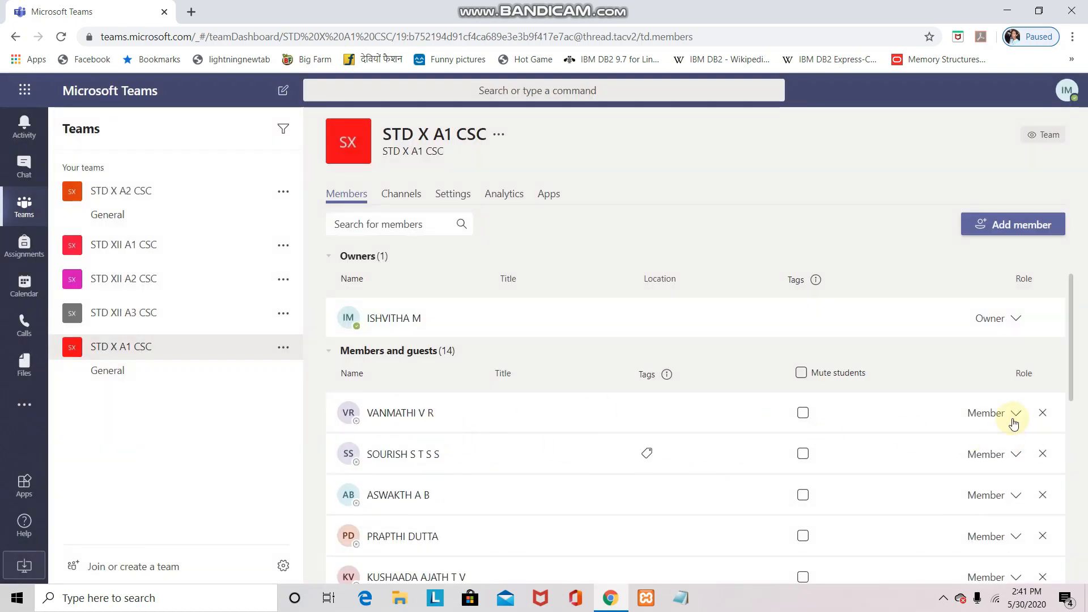
# Check the Calendar for the week, then return to the teams list
pyautogui.moveTo(422, 413)
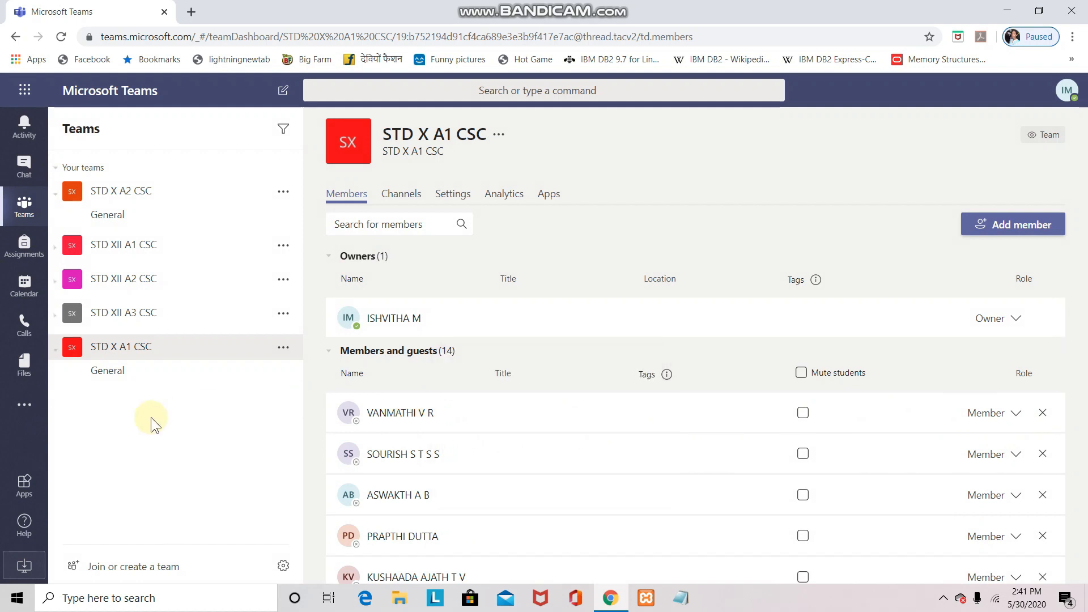
pyautogui.click(24, 285)
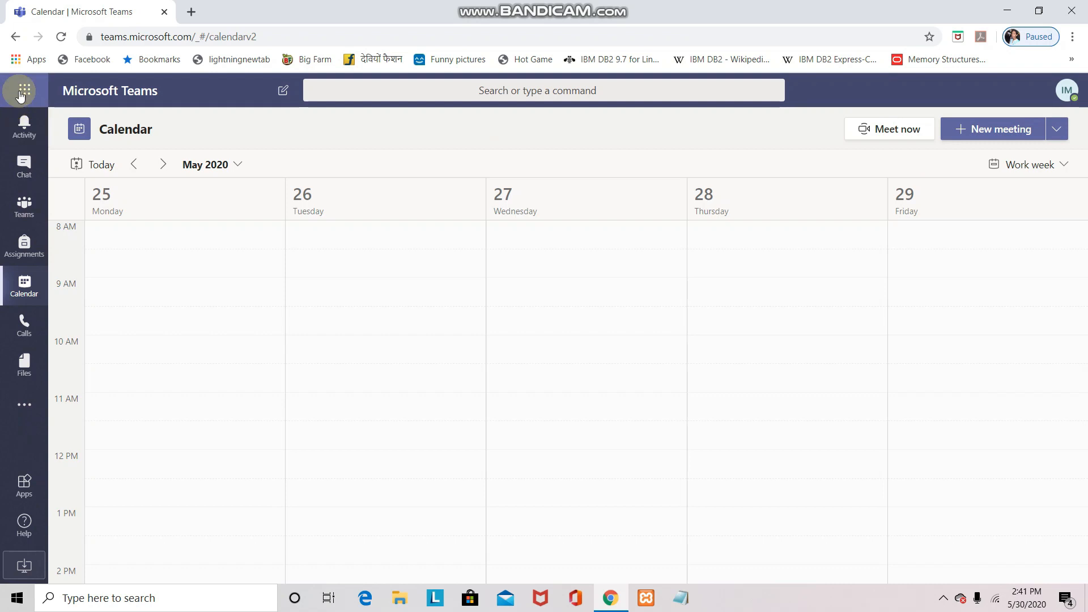
pyautogui.click(31, 207)
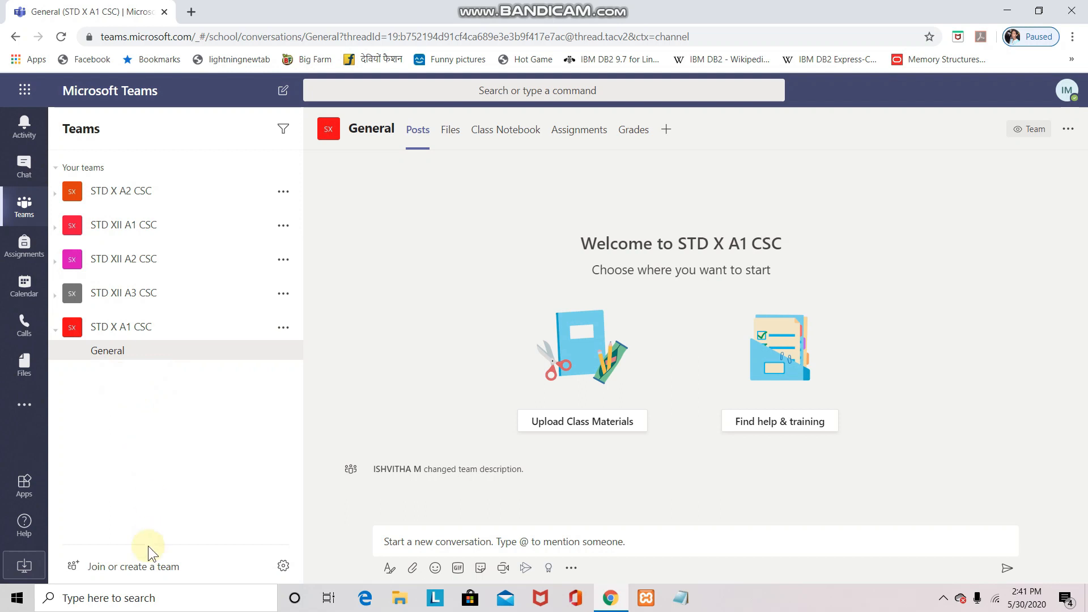
# Create a new Class team named CLASS XII A2,A3
pyautogui.click(138, 569)
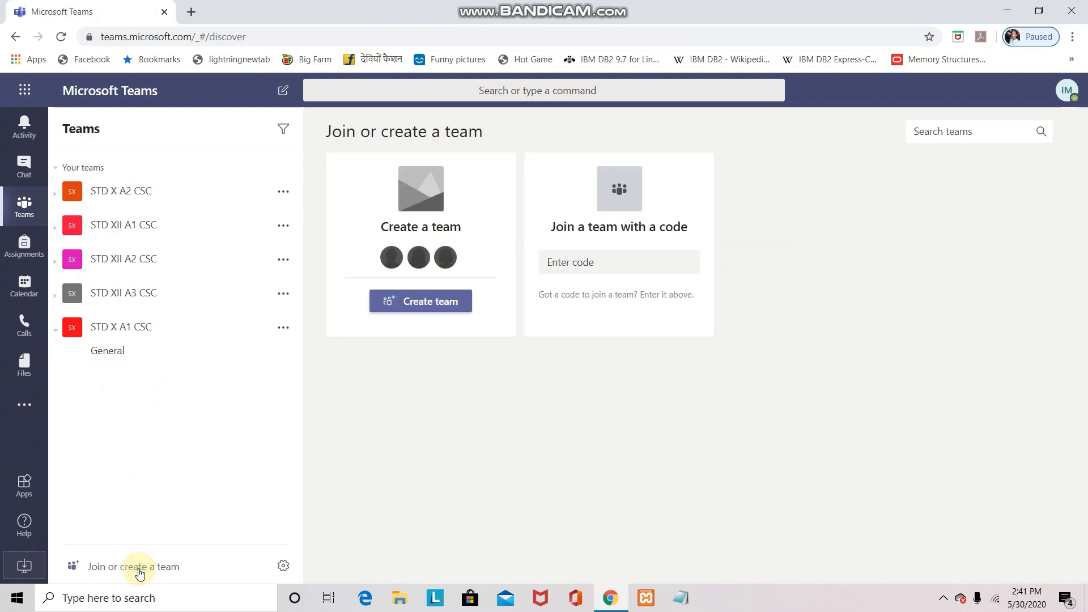
pyautogui.click(433, 303)
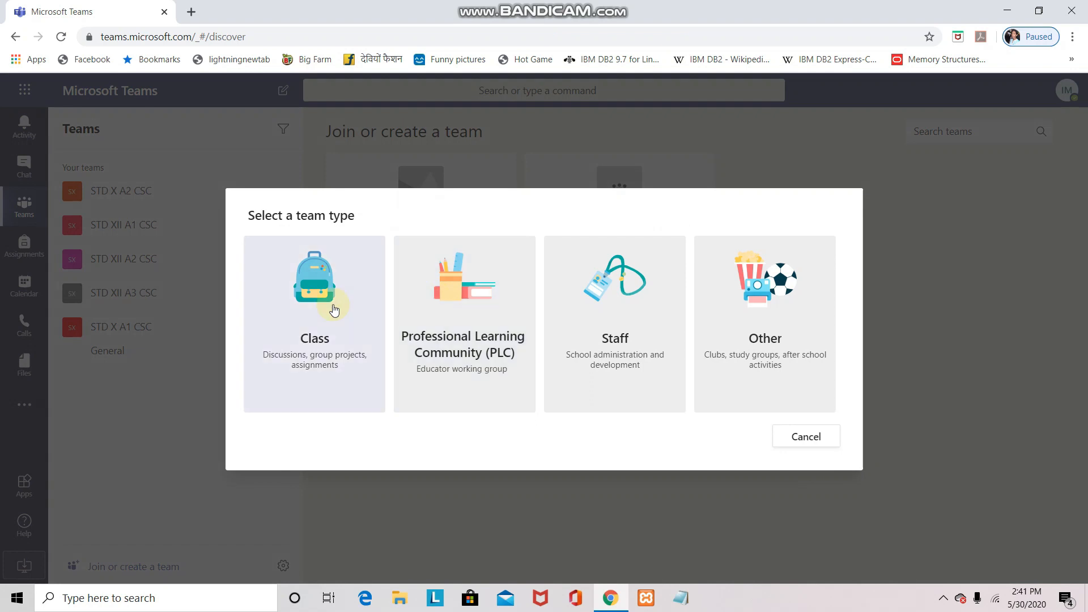
pyautogui.click(334, 309)
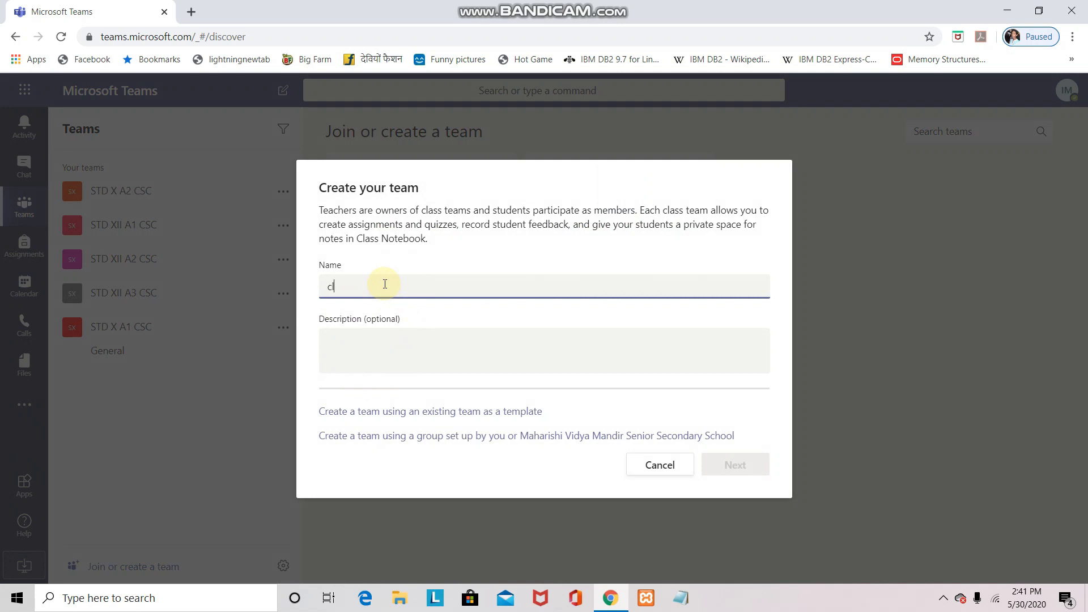
pyautogui.press('capslock')
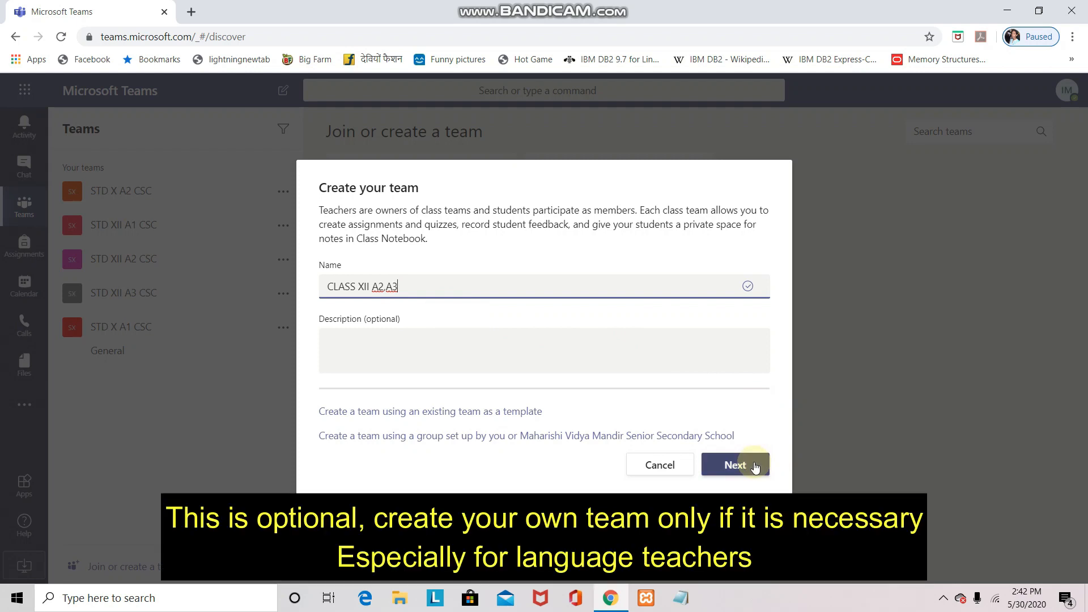
pyautogui.click(755, 466)
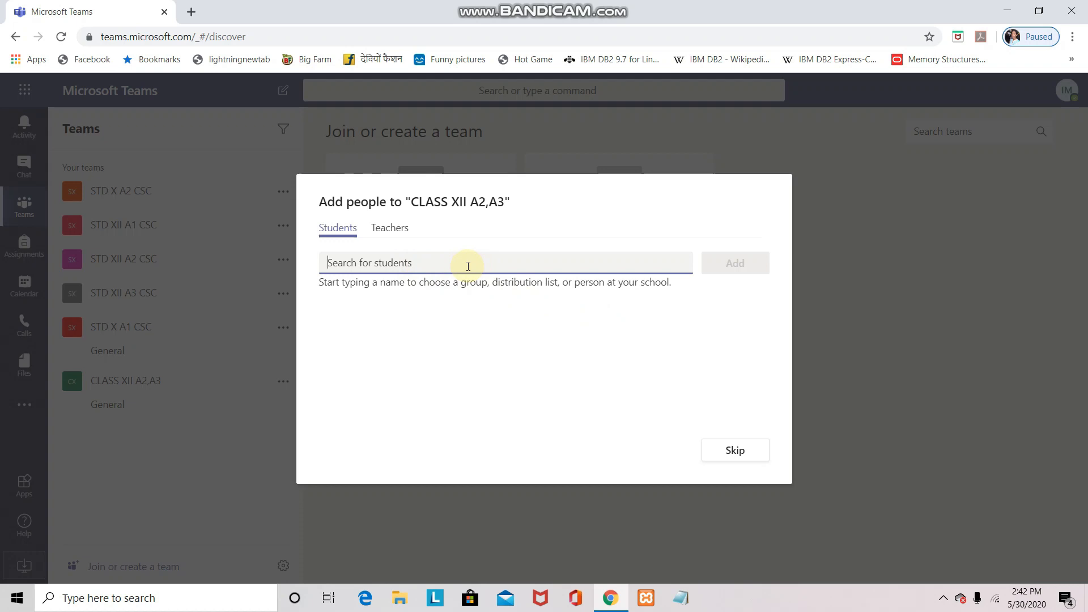
# Search for two students by name and add both to the CLASS XII A2,A3 team
pyautogui.click(569, 3)
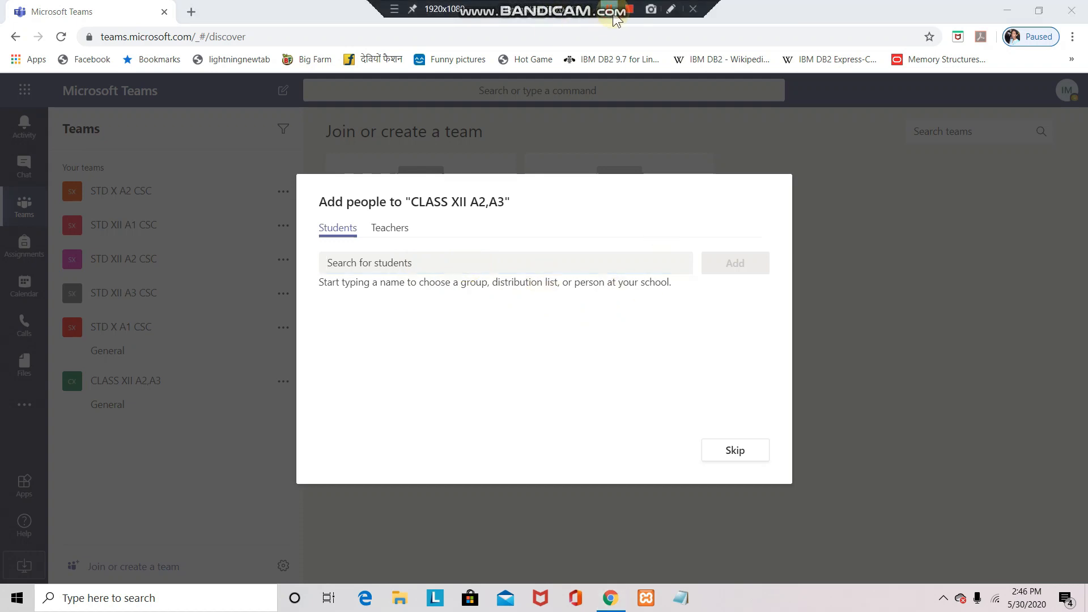
pyautogui.click(631, 263)
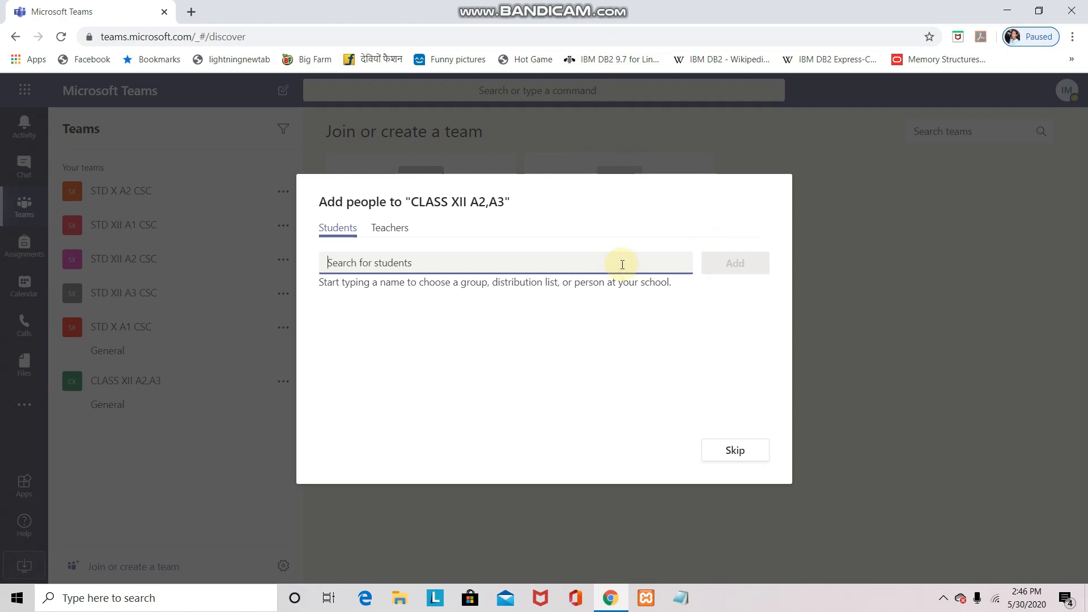
pyautogui.write('MADI')
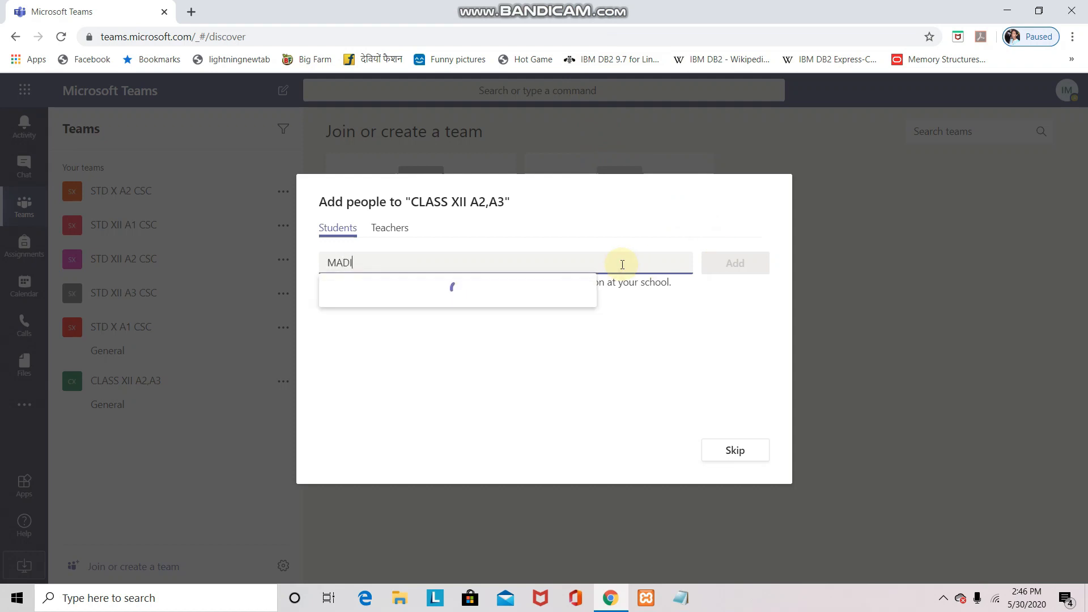
pyautogui.click(429, 300)
pyautogui.click(712, 265)
pyautogui.click(522, 267)
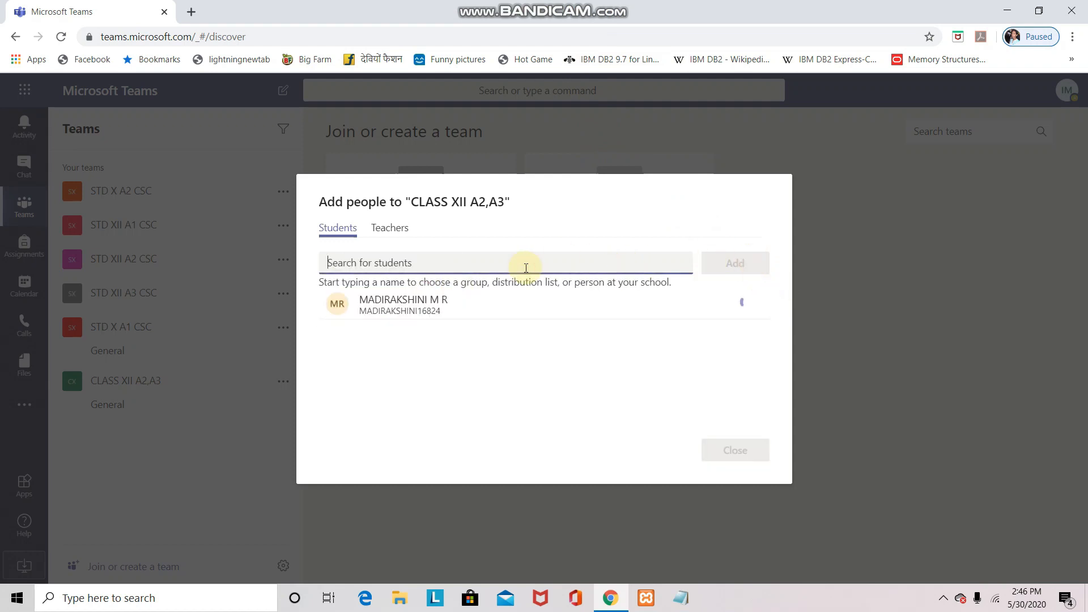
pyautogui.write('M')
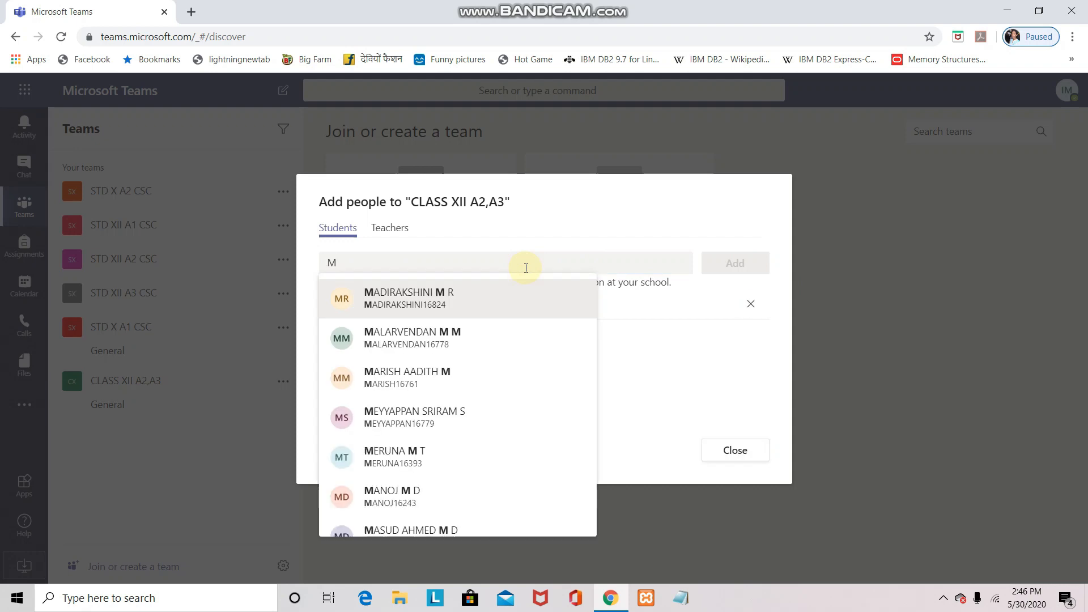
pyautogui.press('BackSpace')
pyautogui.write('SH')
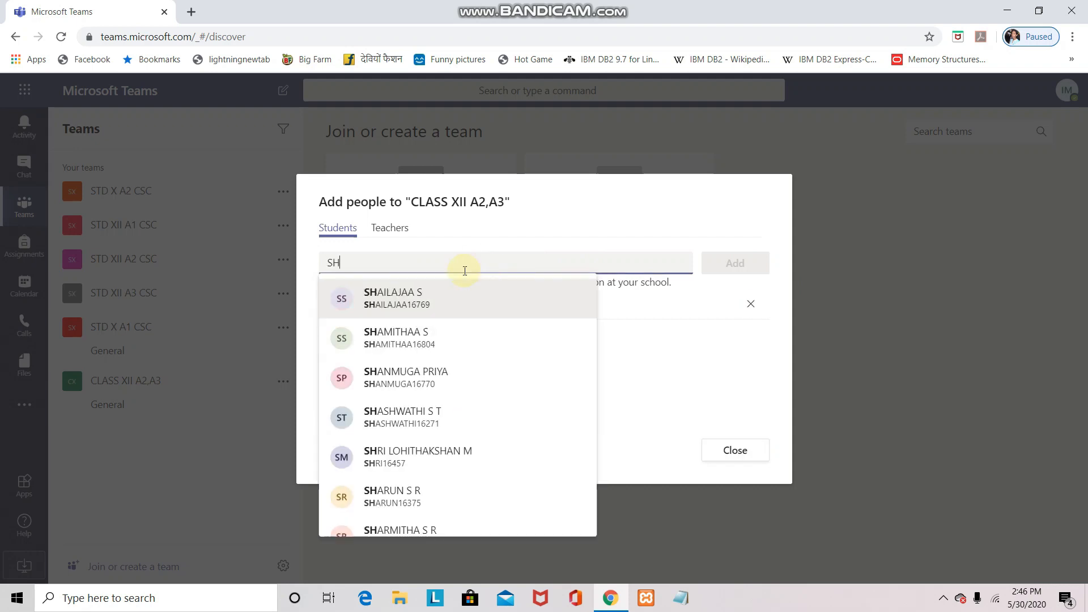
pyautogui.write('ABI')
pyautogui.click(447, 295)
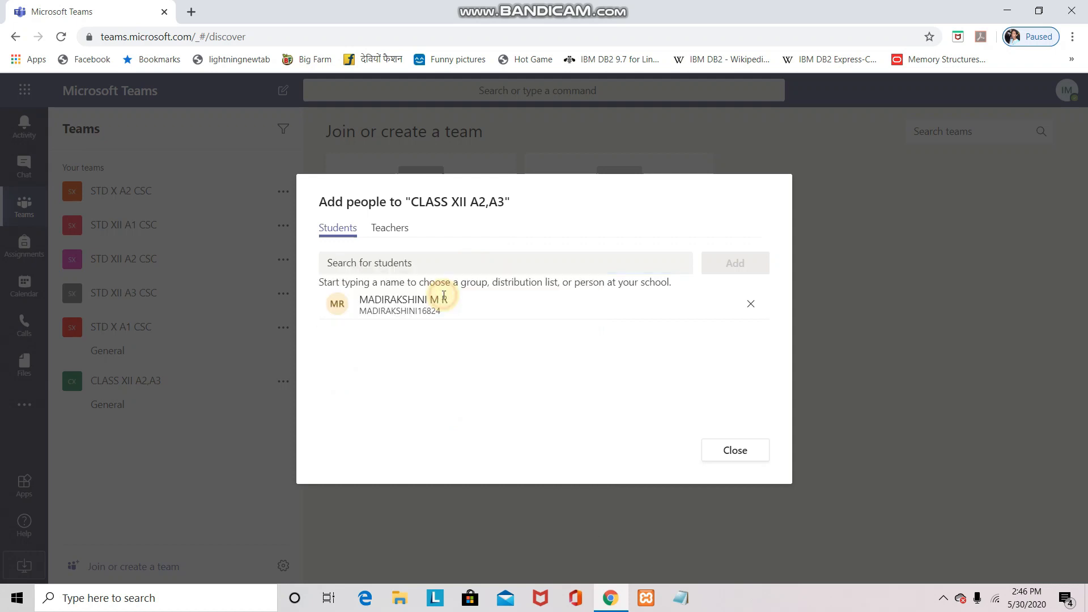
pyautogui.click(718, 274)
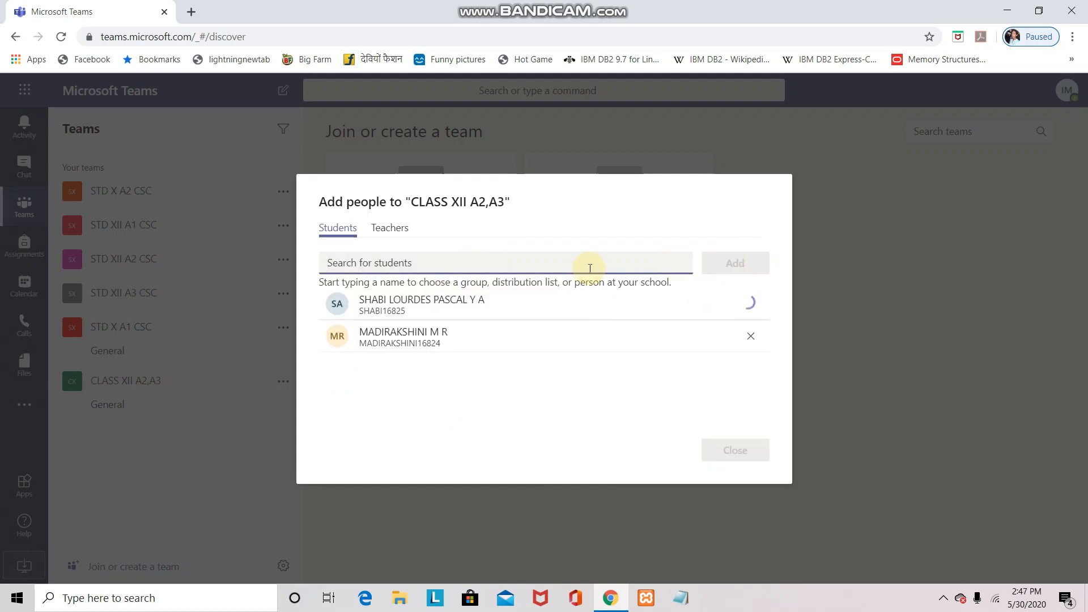
# Search for and select a third student, then open File Explorer to find the roster
pyautogui.write('D')
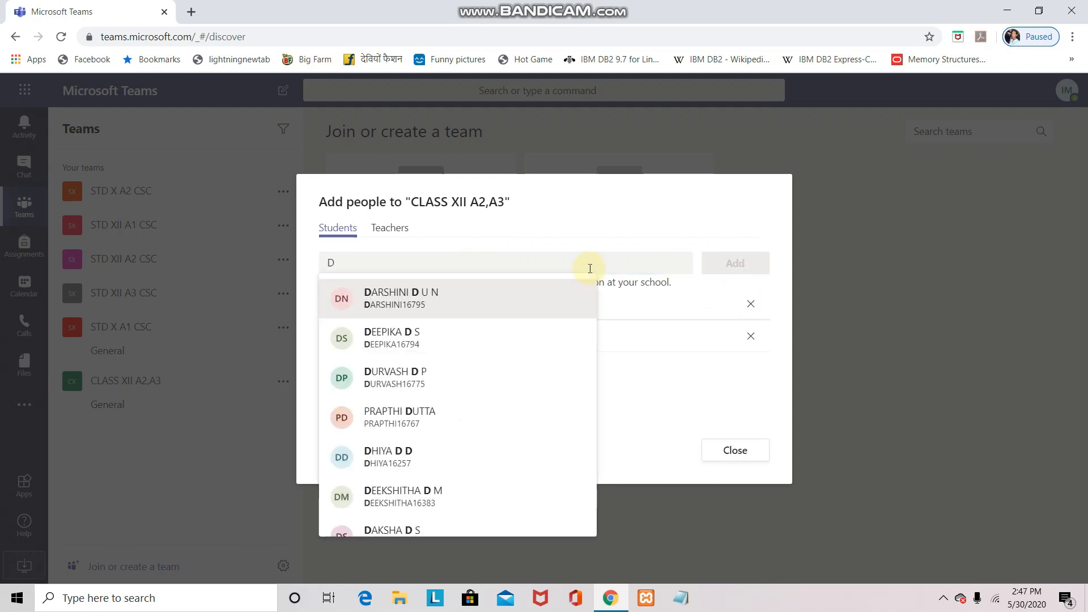
pyautogui.write('HI')
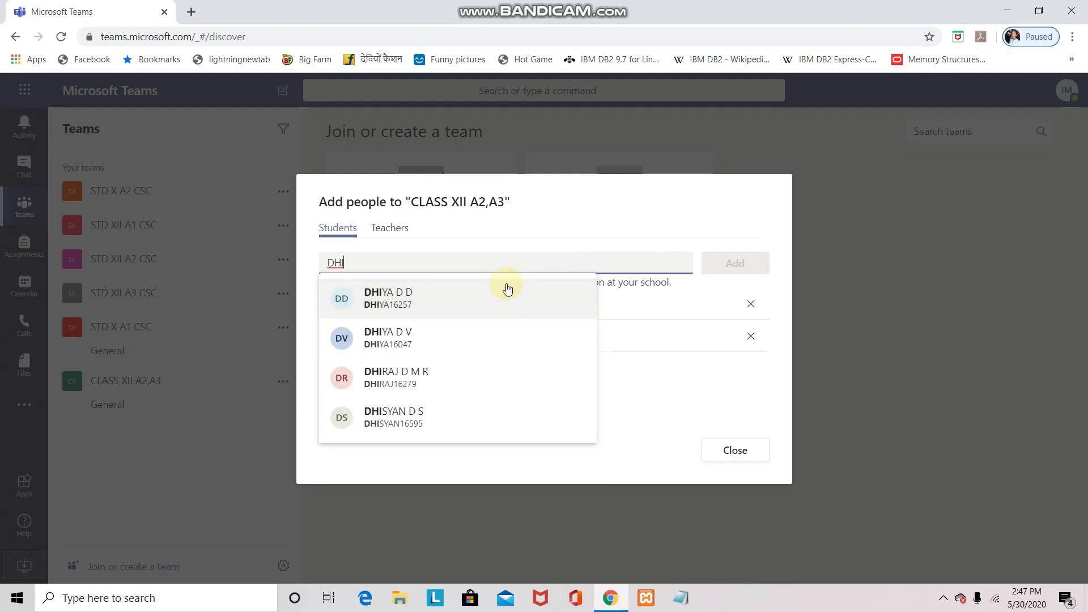
pyautogui.write('V')
pyautogui.press('BackSpace')
pyautogui.press('BackSpace')
pyautogui.press('BackSpace')
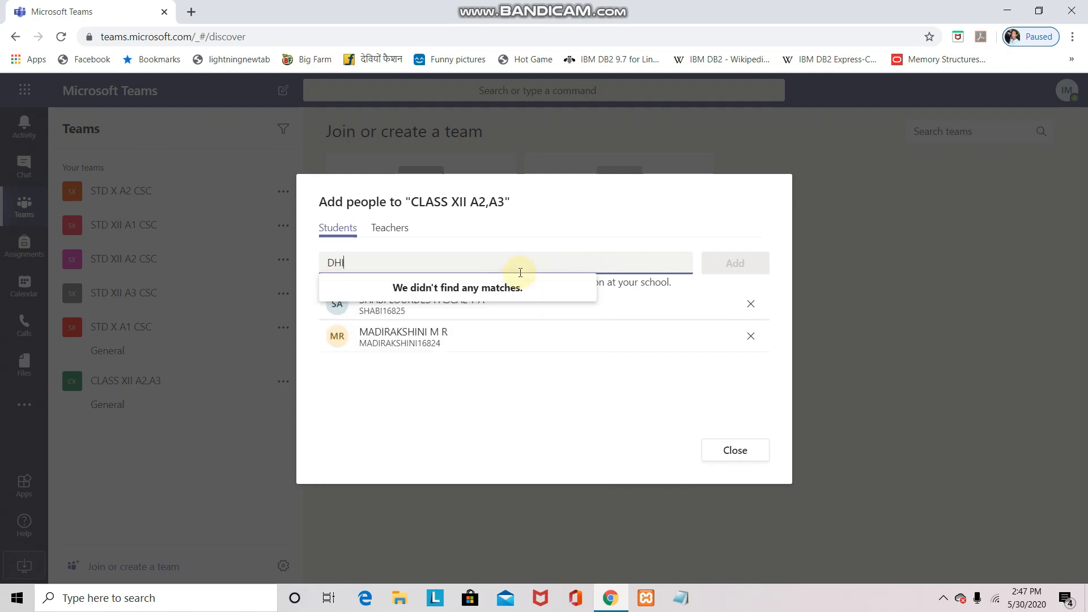
pyautogui.write('IV')
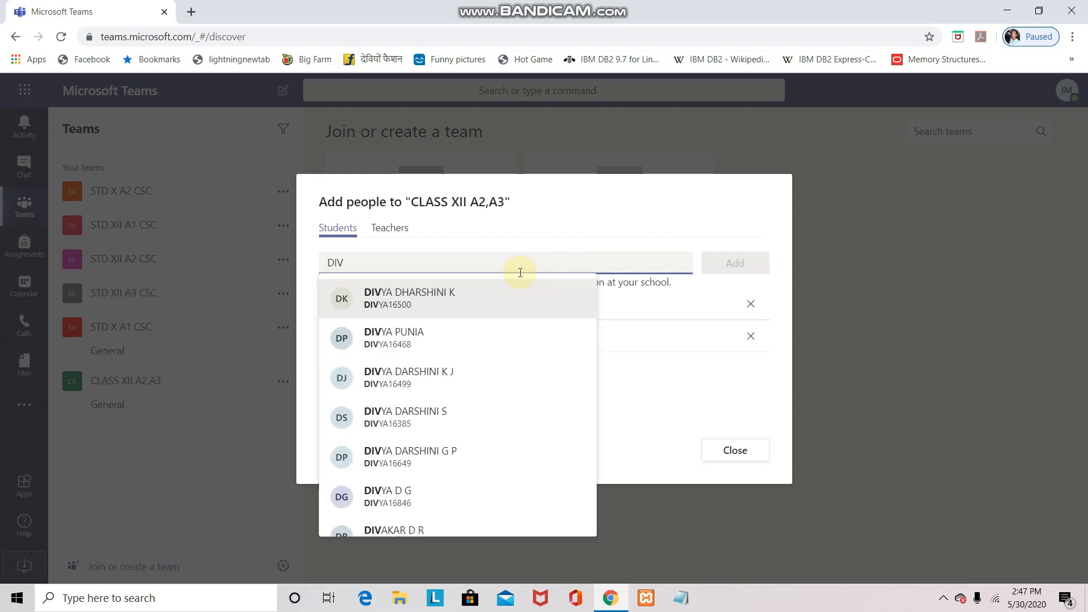
pyautogui.click(386, 496)
pyautogui.click(399, 598)
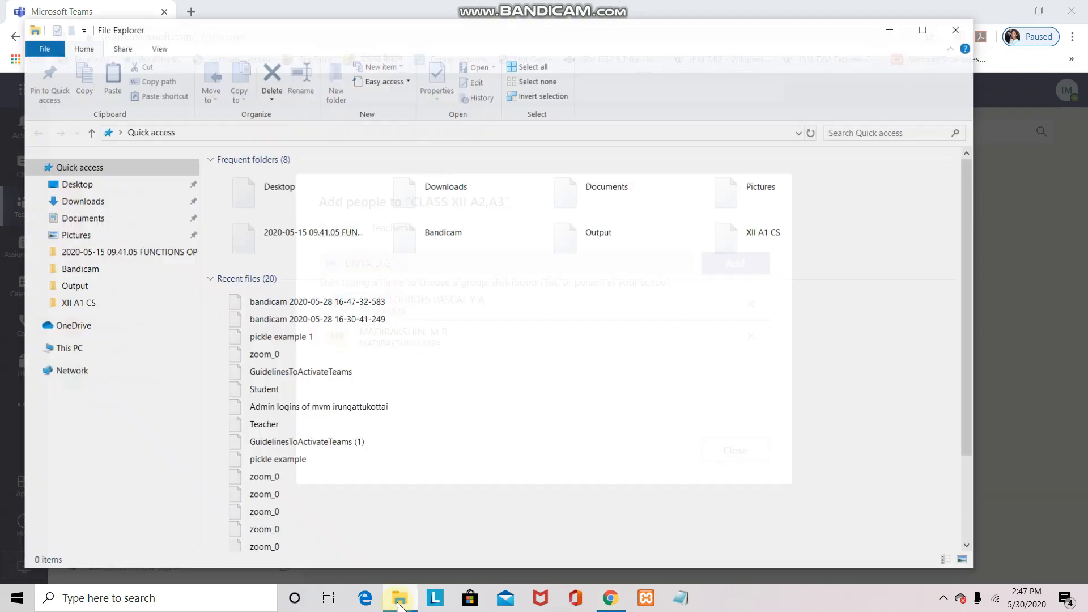
# Open the Student spreadsheet from the Downloads folder in Excel and scroll through the roster
pyautogui.click(100, 203)
pyautogui.doubleClick(273, 196)
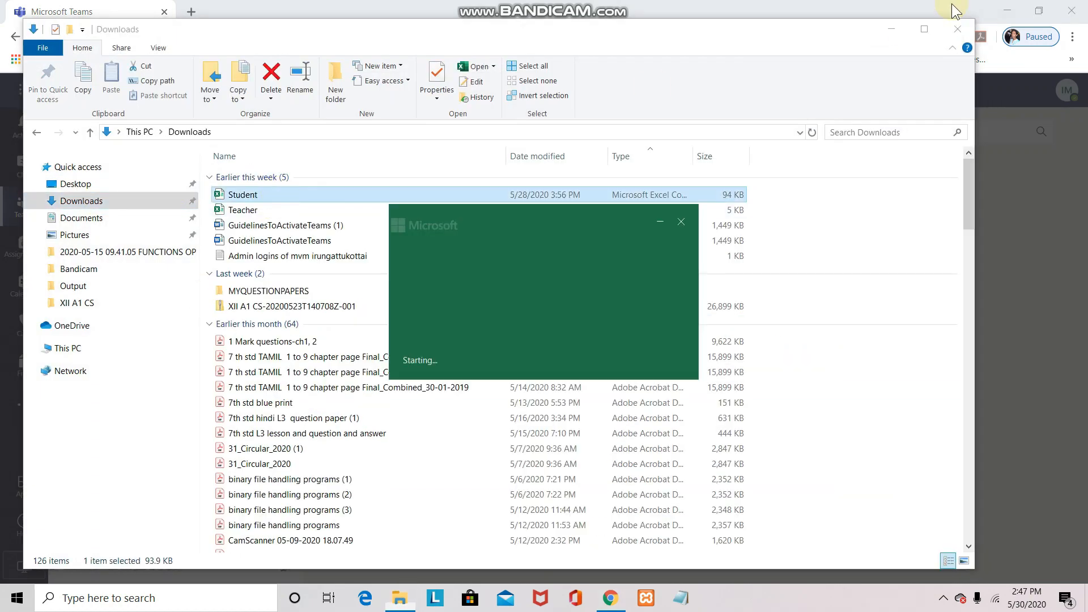
pyautogui.click(553, 446)
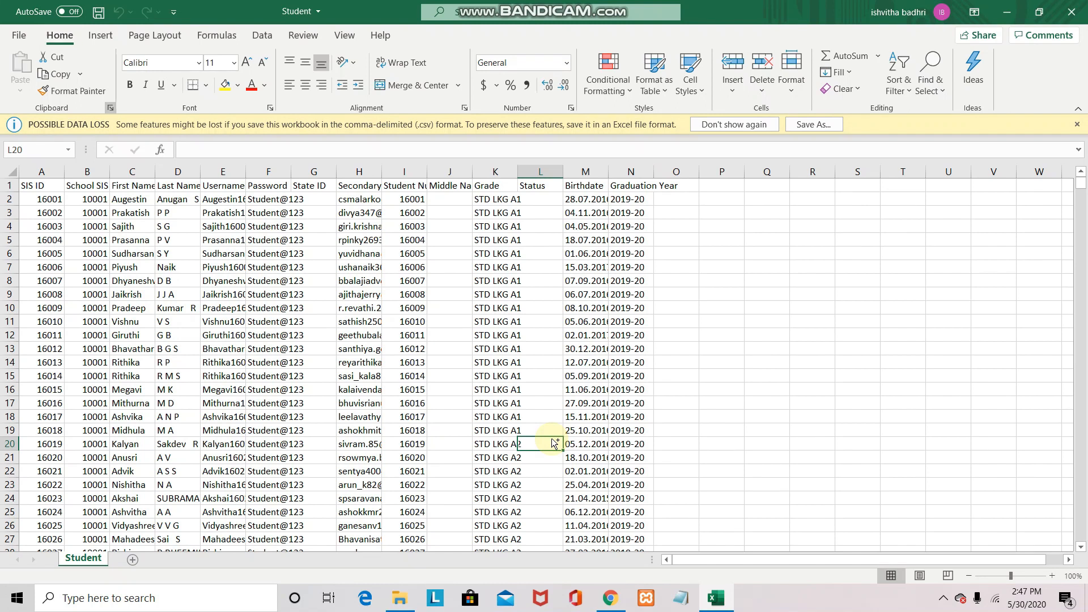
pyautogui.moveTo(812, 403); pyautogui.dragTo(948, 226)
pyautogui.click(1082, 183)
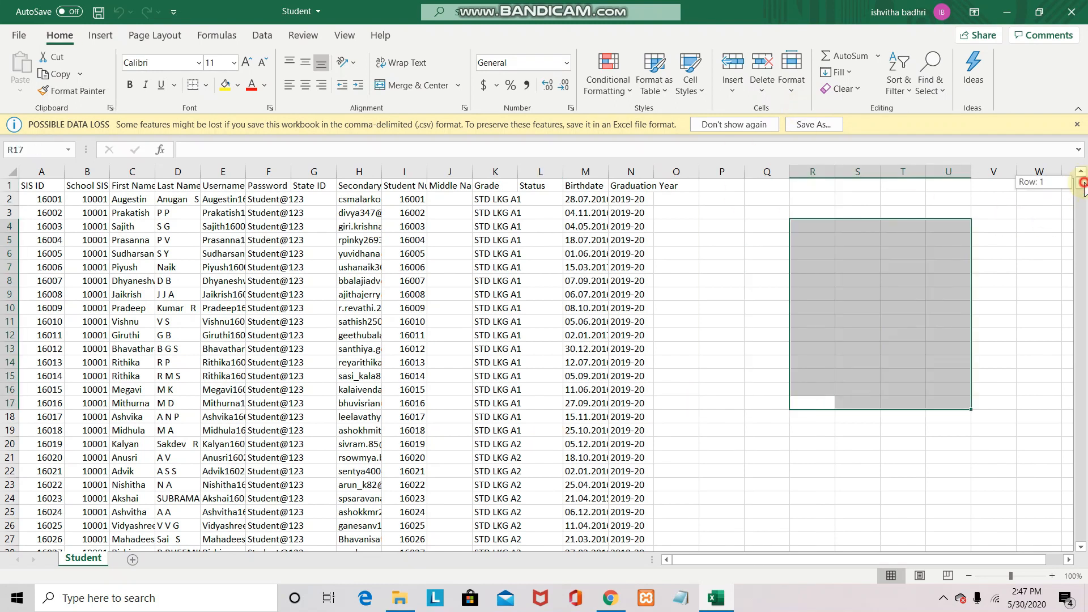
pyautogui.moveTo(1084, 184); pyautogui.dragTo(1083, 190)
pyautogui.moveTo(949, 185); pyautogui.dragTo(935, 286)
pyautogui.moveTo(1082, 192); pyautogui.dragTo(1083, 538)
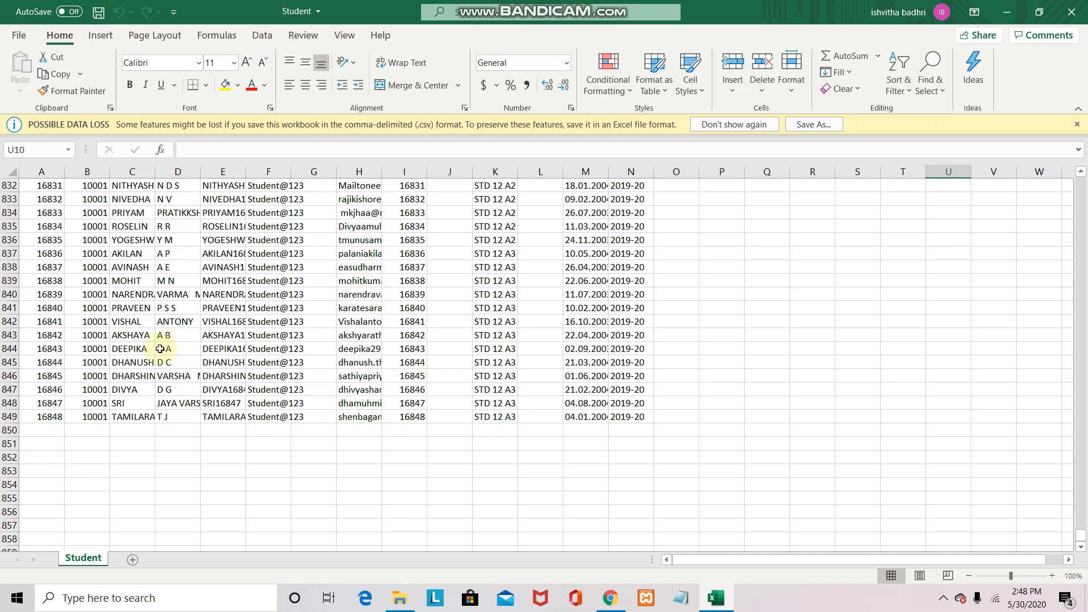
# Look up the student's number and grade in row 847, then return to the Teams search field
pyautogui.click(131, 393)
pyautogui.click(169, 390)
pyautogui.click(496, 389)
pyautogui.click(411, 389)
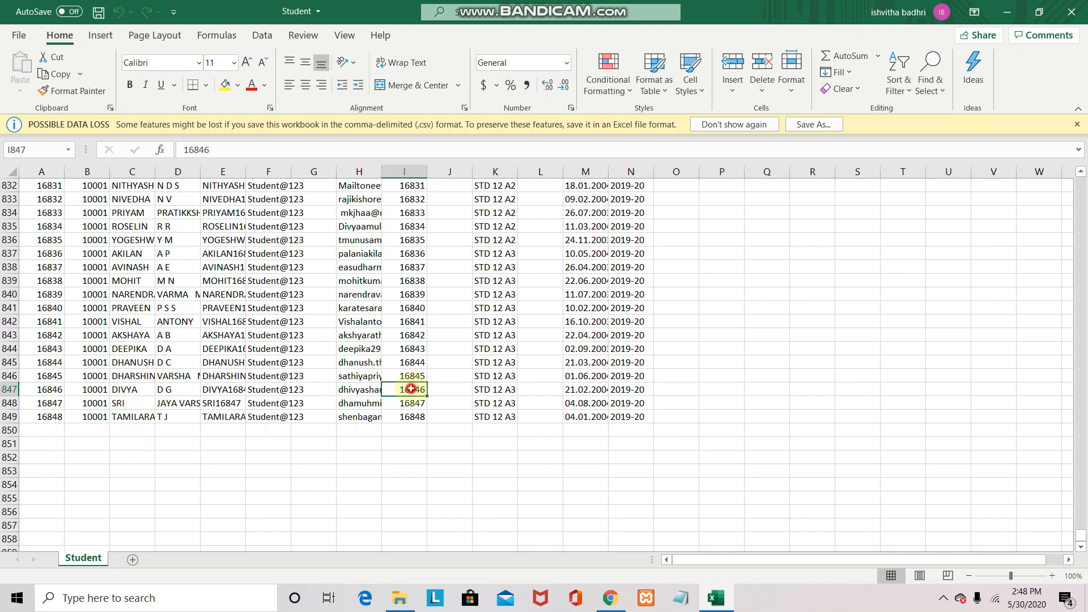
pyautogui.hotkey('alt', 'Tab')
pyautogui.click(444, 263)
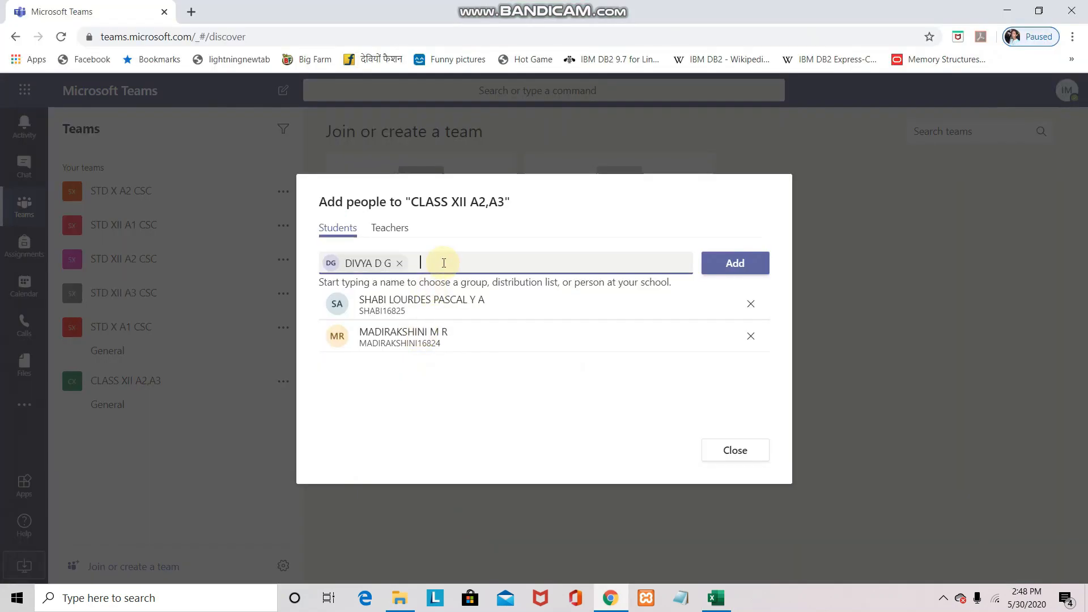
# Add the chosen student and a 'PRA' match to CLASS XII A2,A3, close the window, and show the Calendar
pyautogui.click(737, 264)
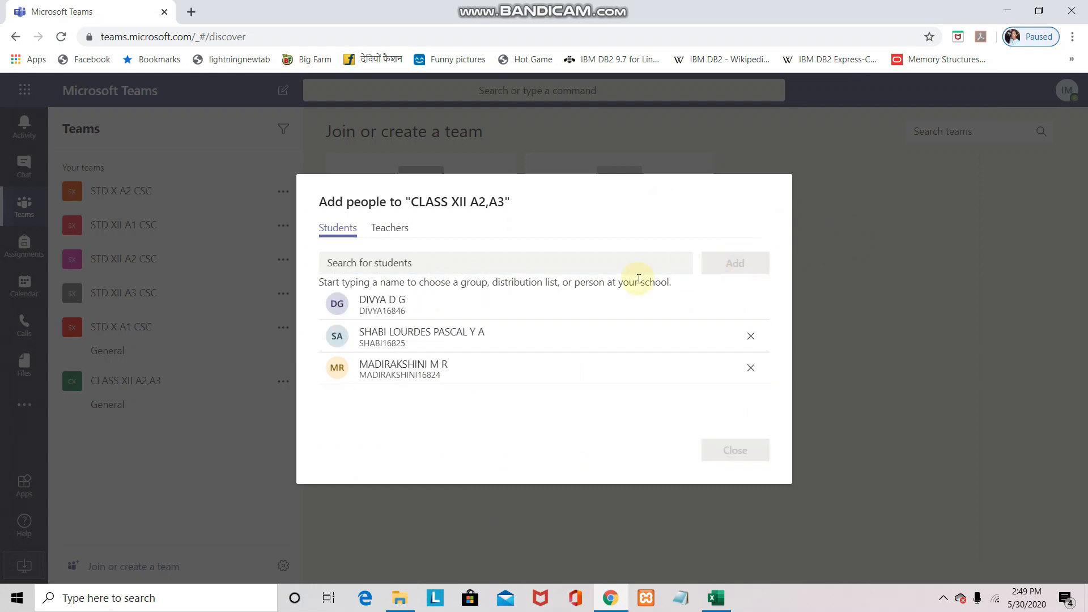
pyautogui.hotkey('alt', 'Tab')
pyautogui.hotkey('alt', 'Tab')
pyautogui.write('PRA')
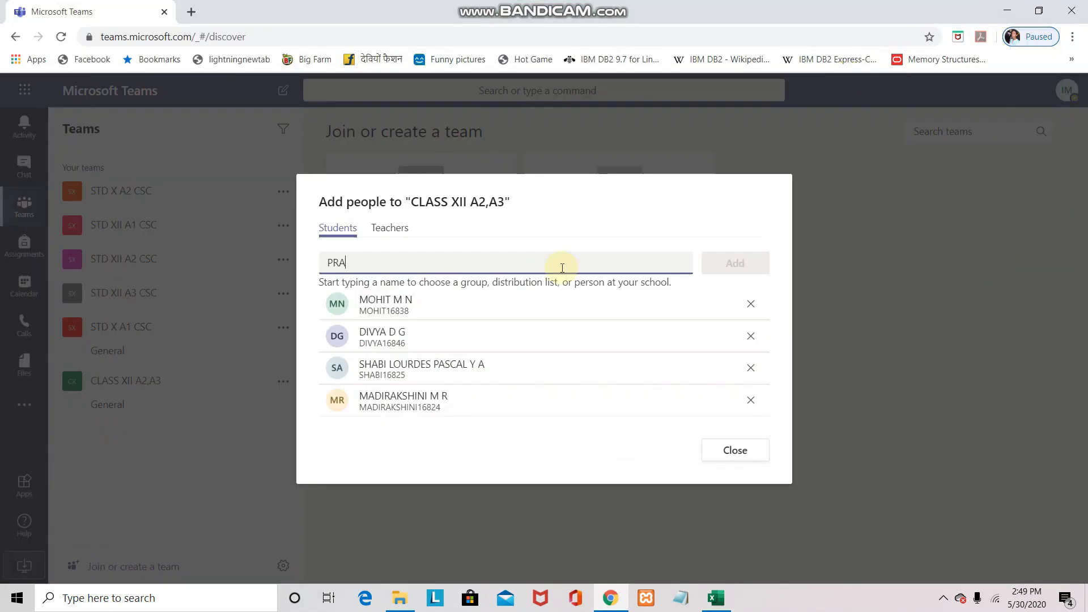
pyautogui.press('Return')
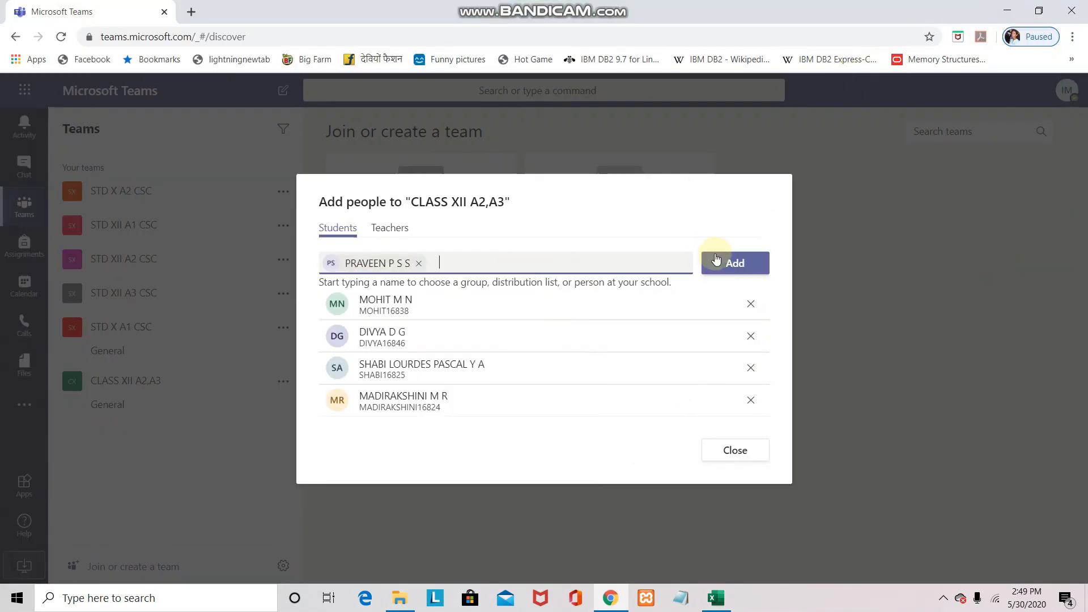
pyautogui.click(717, 259)
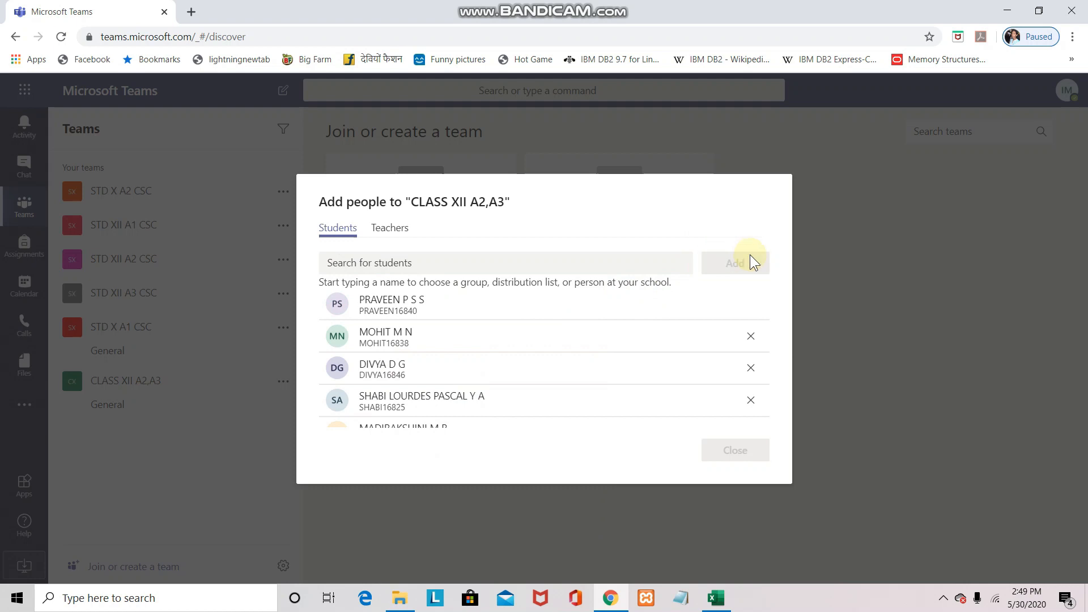
pyautogui.moveTo(764, 338); pyautogui.dragTo(763, 372)
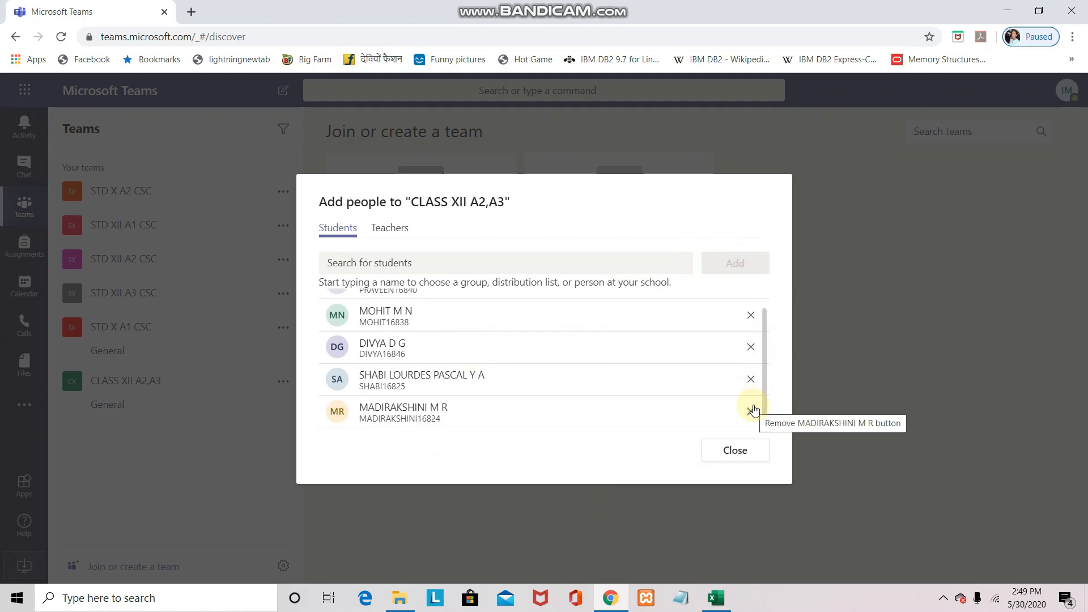
pyautogui.click(738, 450)
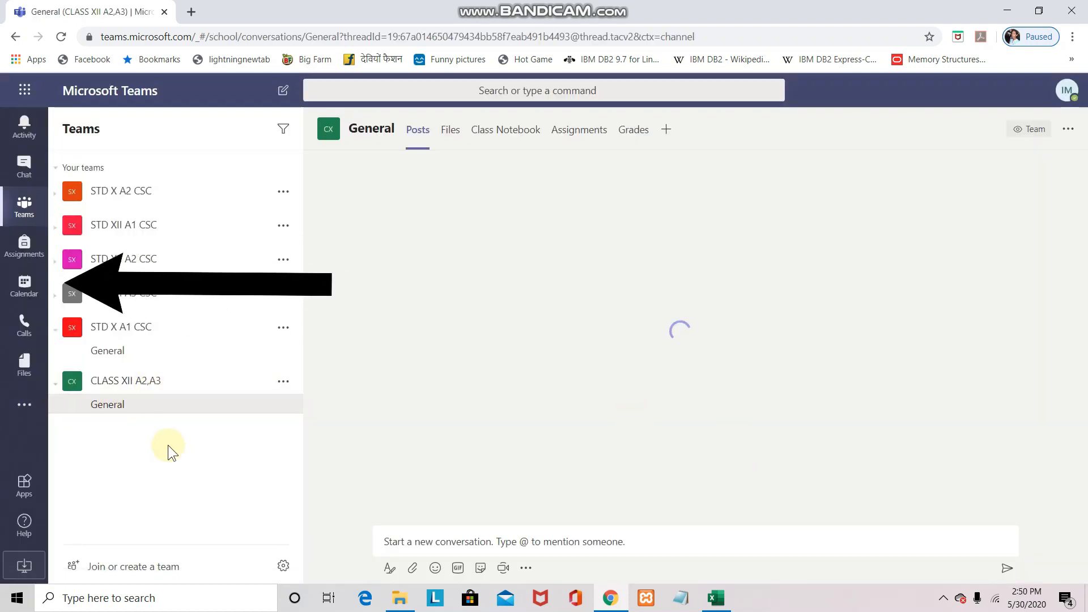
pyautogui.click(26, 292)
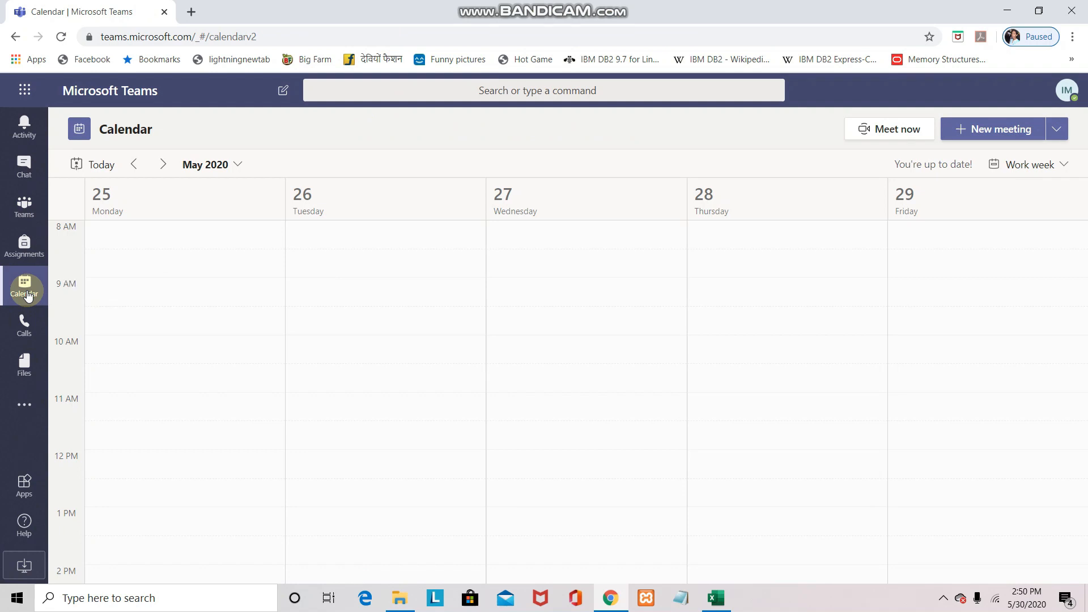
# Create the PYTHON REVISION meeting in CLASS XII A2,A3 > General with pasted details and send it
pyautogui.click(992, 131)
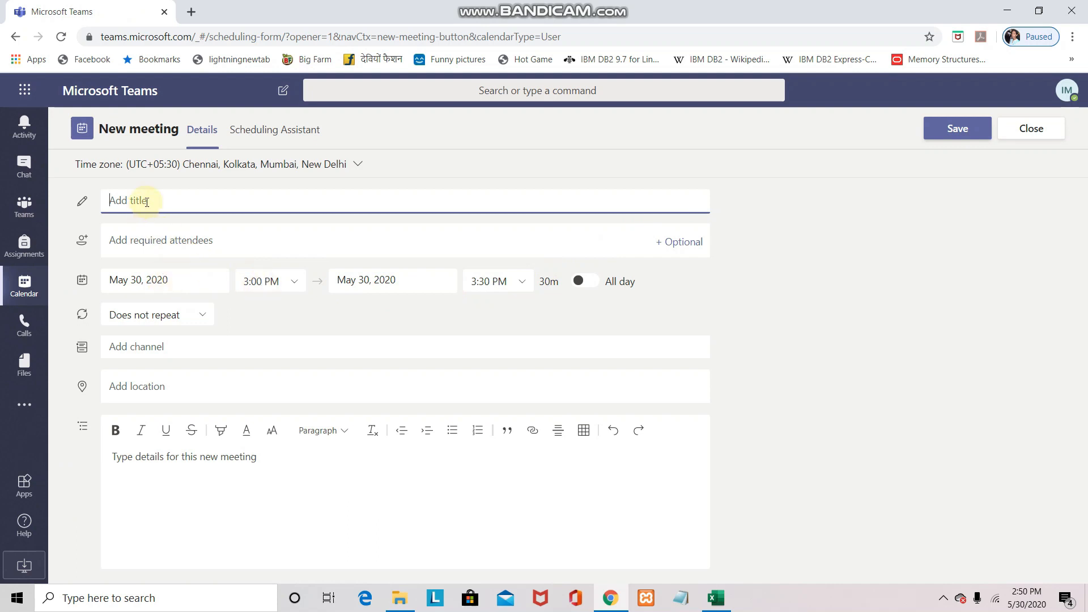
pyautogui.write('PYTHON REVISION')
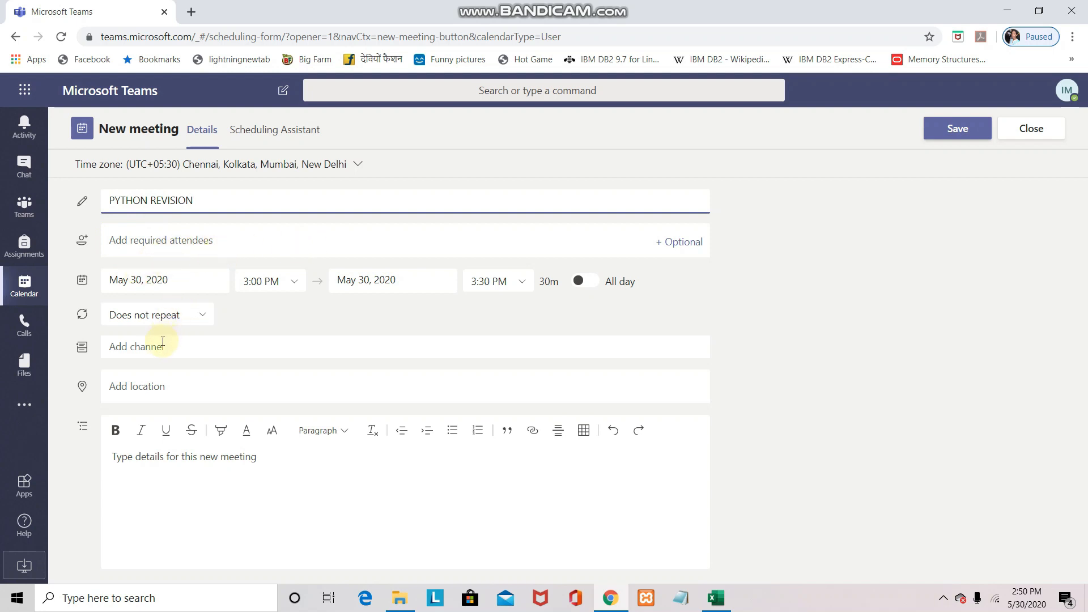
pyautogui.click(151, 348)
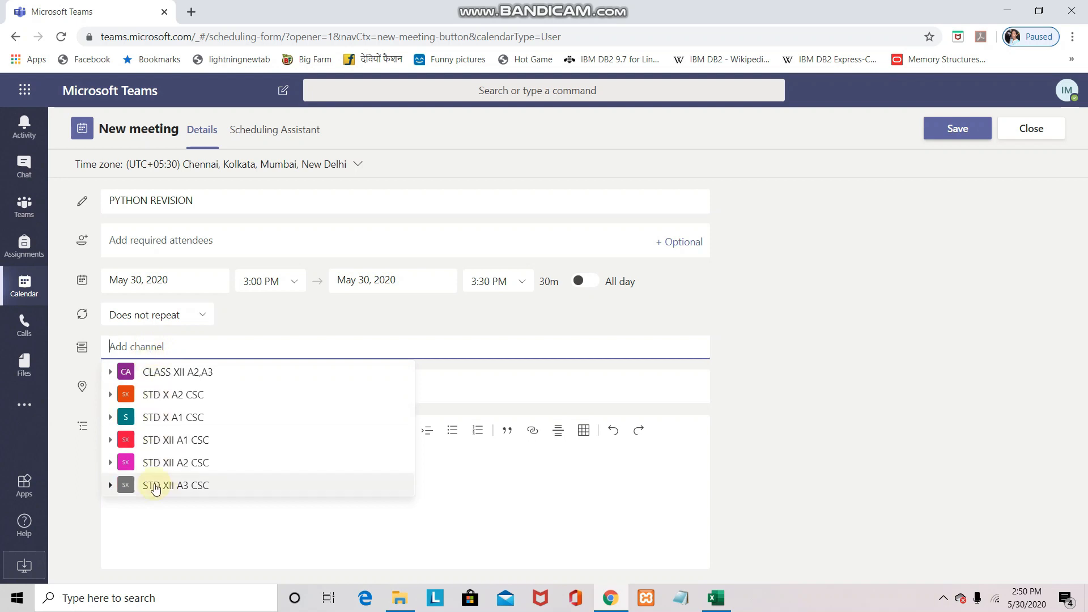
pyautogui.click(191, 379)
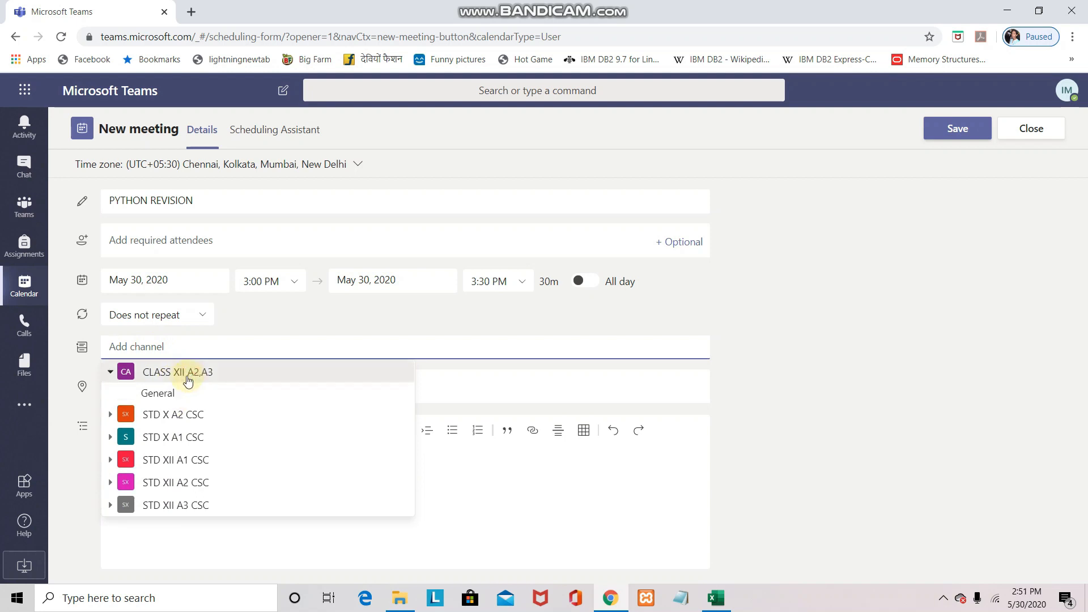
pyautogui.click(162, 393)
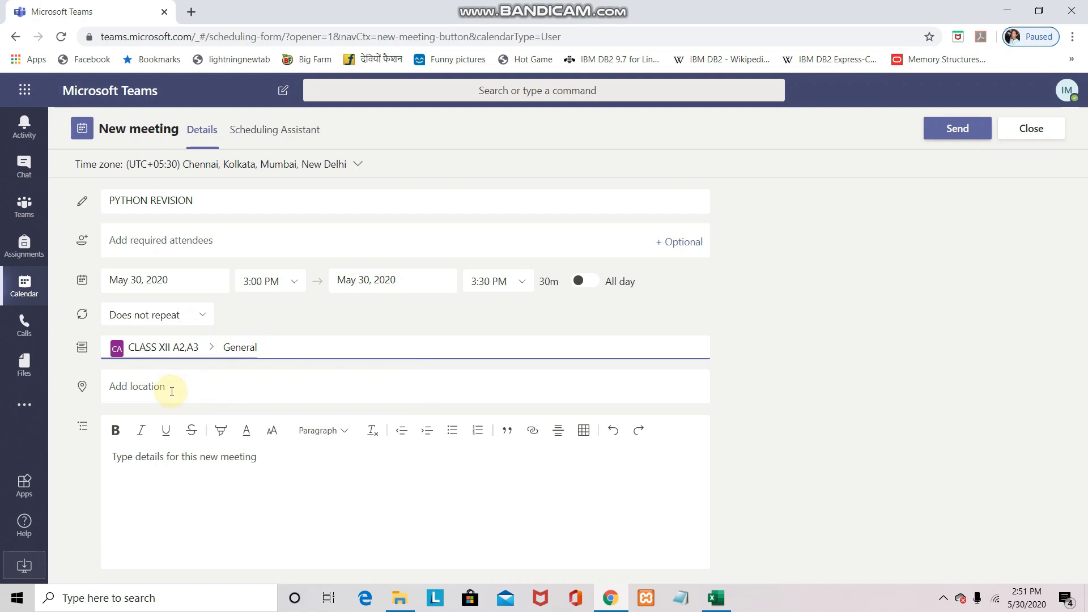
pyautogui.click(165, 475)
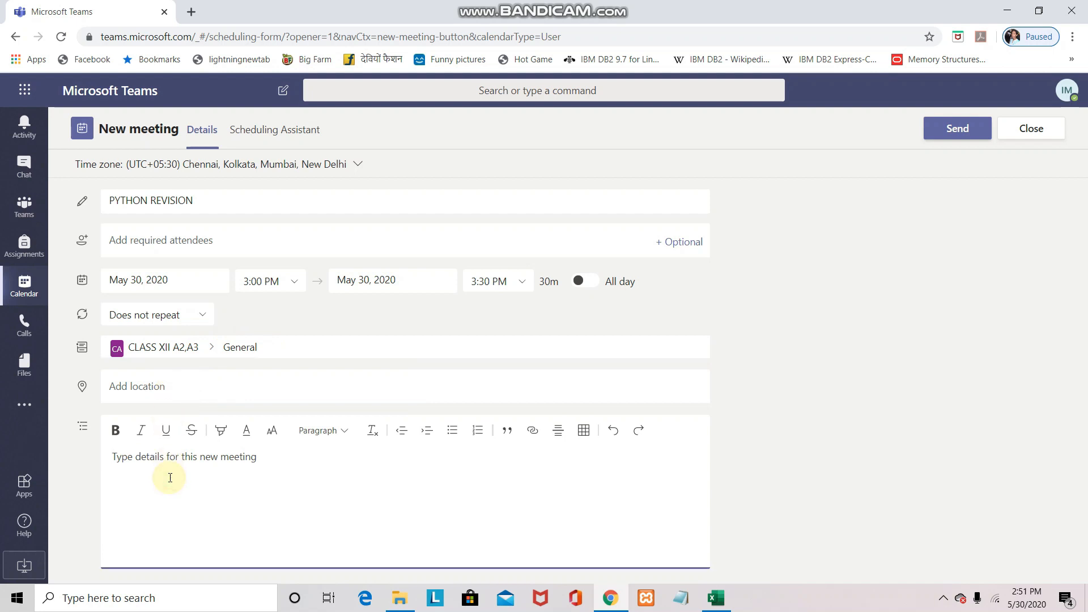
pyautogui.write('Attend the meeting without fail for revision.')
pyautogui.click(958, 128)
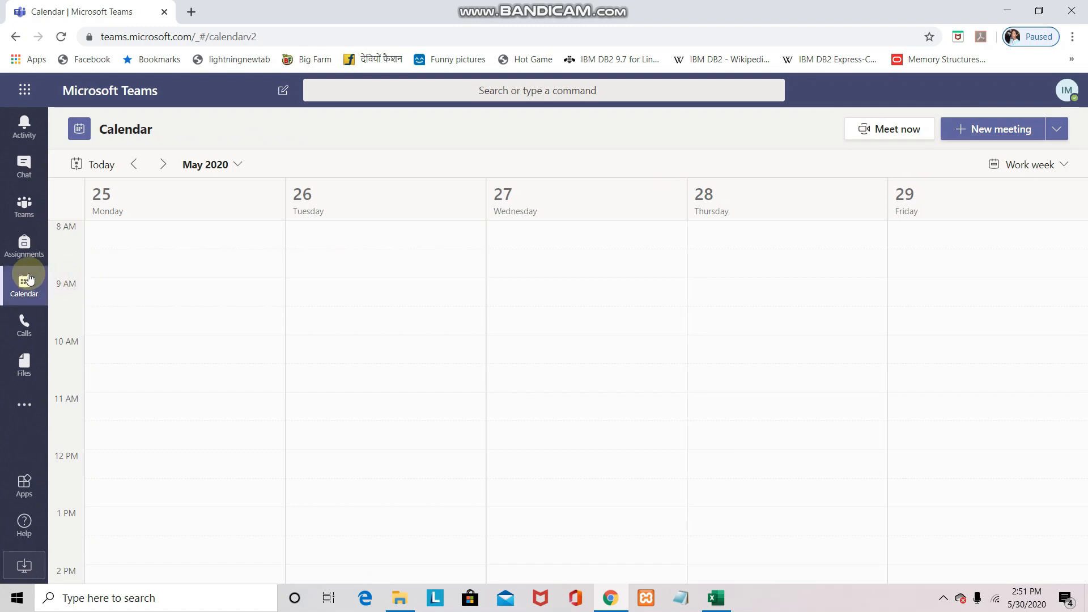
# Go to the CLASS XII A2,A3 General channel and open the PYTHON REVISION meeting card
pyautogui.click(29, 211)
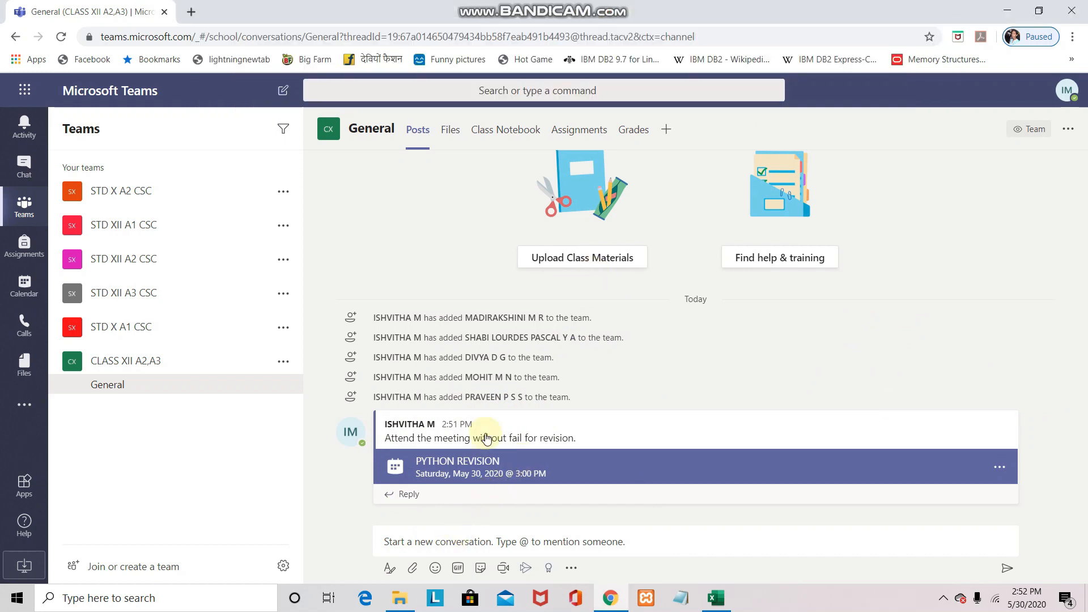
pyautogui.moveTo(607, 7)
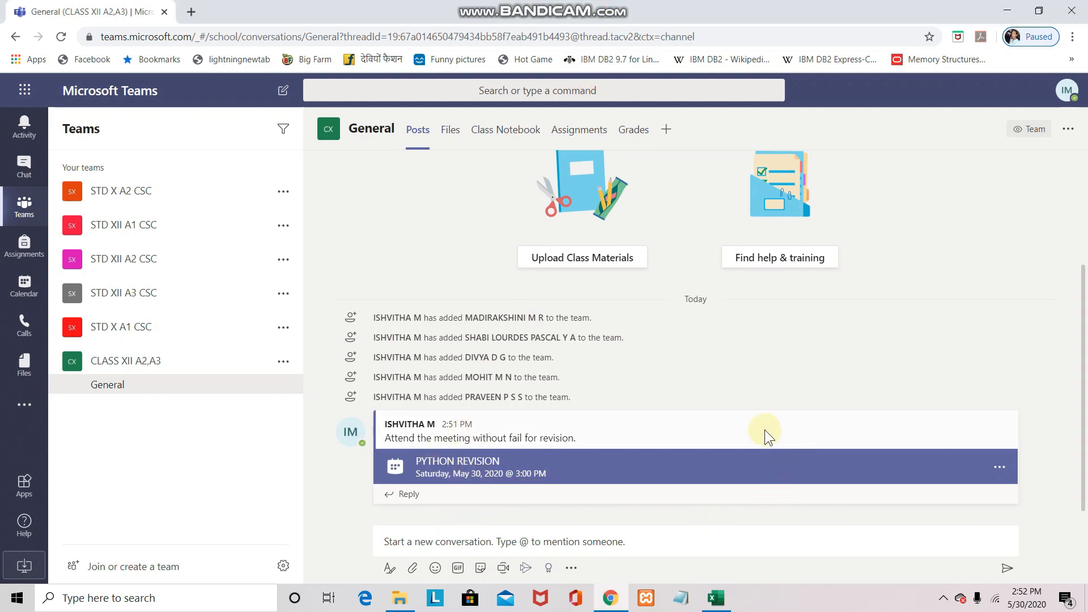
pyautogui.moveTo(764, 428)
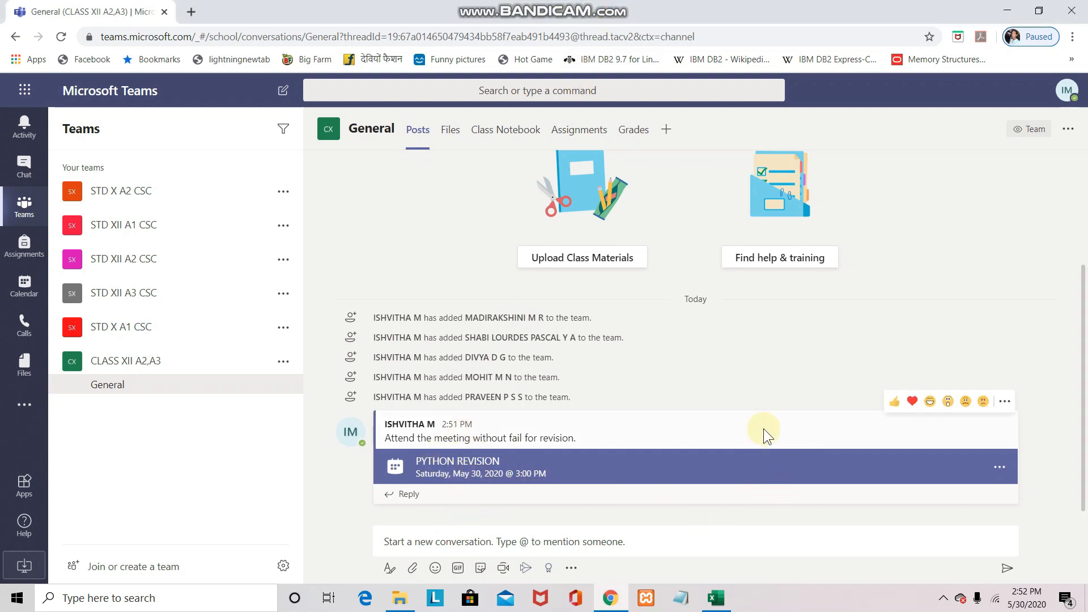
pyautogui.click(645, 473)
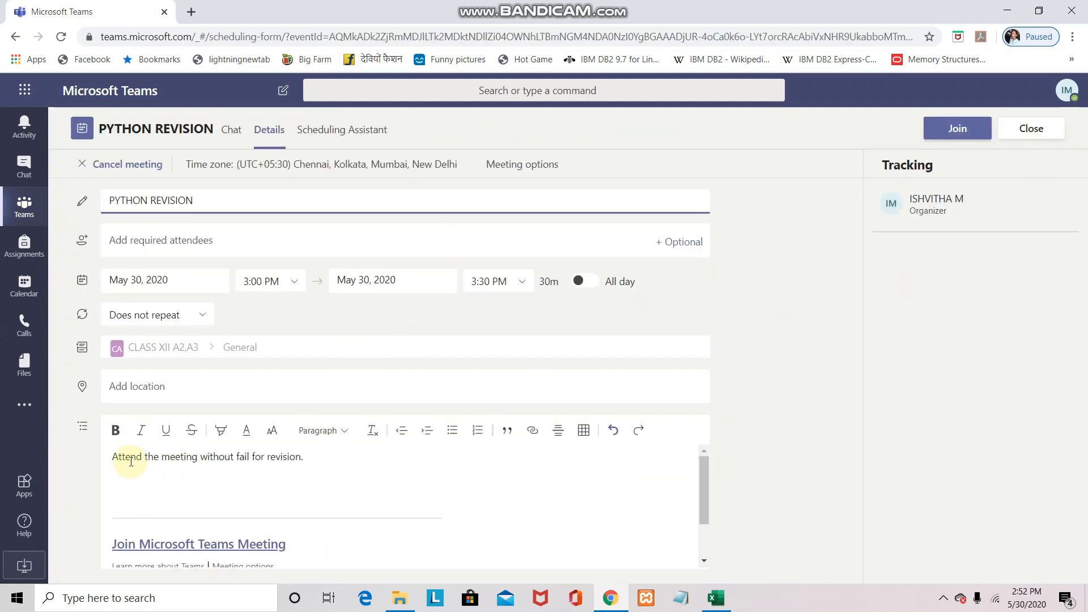
# Copy the meeting description and join link from the meeting details
pyautogui.moveTo(113, 454); pyautogui.dragTo(266, 488)
pyautogui.rightClick(263, 486)
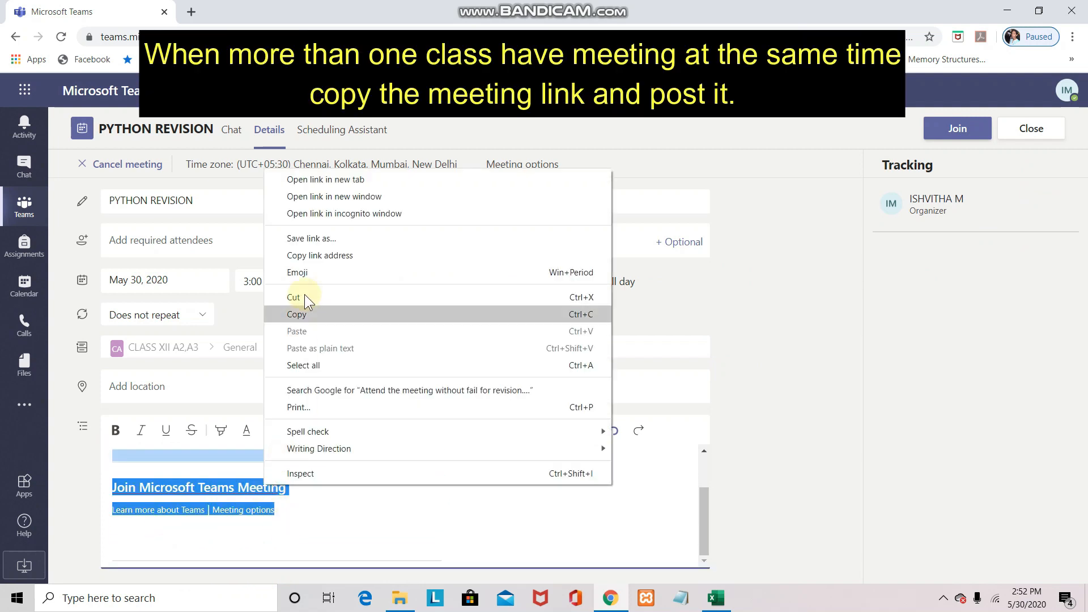
pyautogui.click(296, 315)
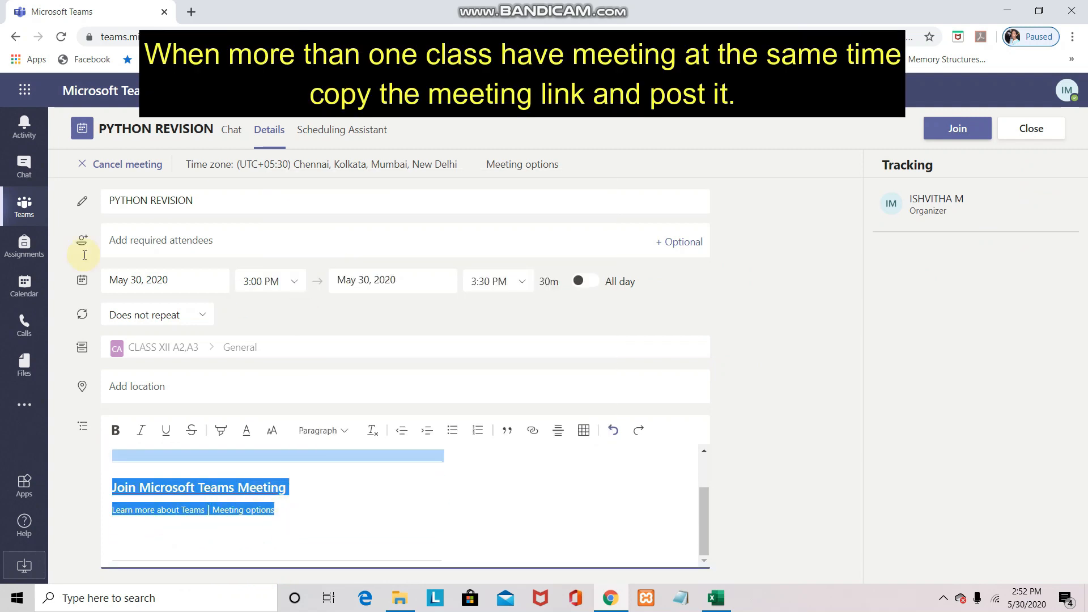
# Post the pasted invitation in STD XII A1 CSC's General channel, then delete that post
pyautogui.click(22, 211)
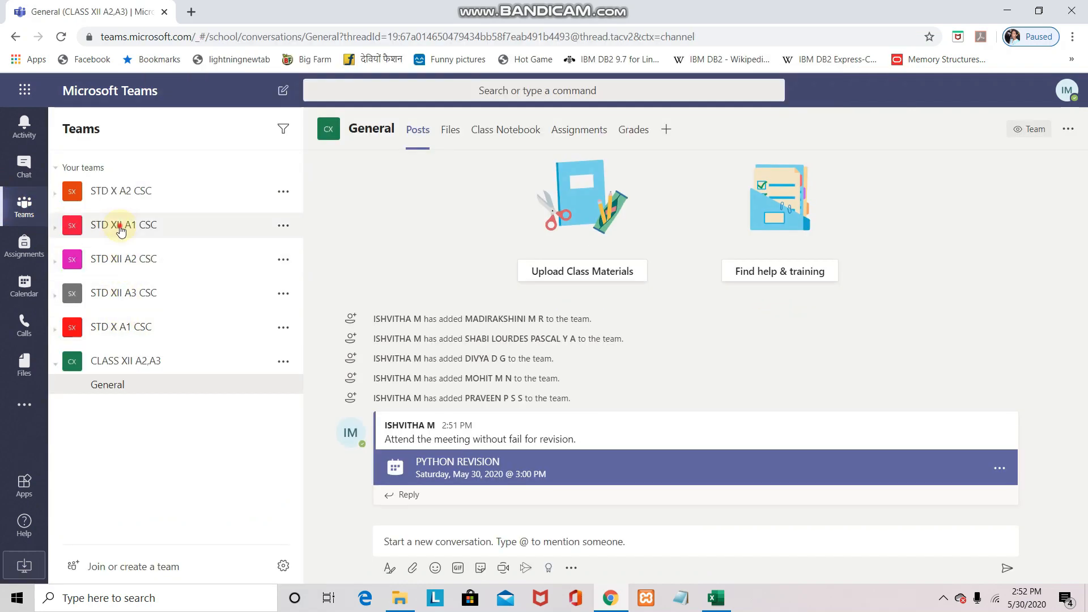
pyautogui.click(120, 227)
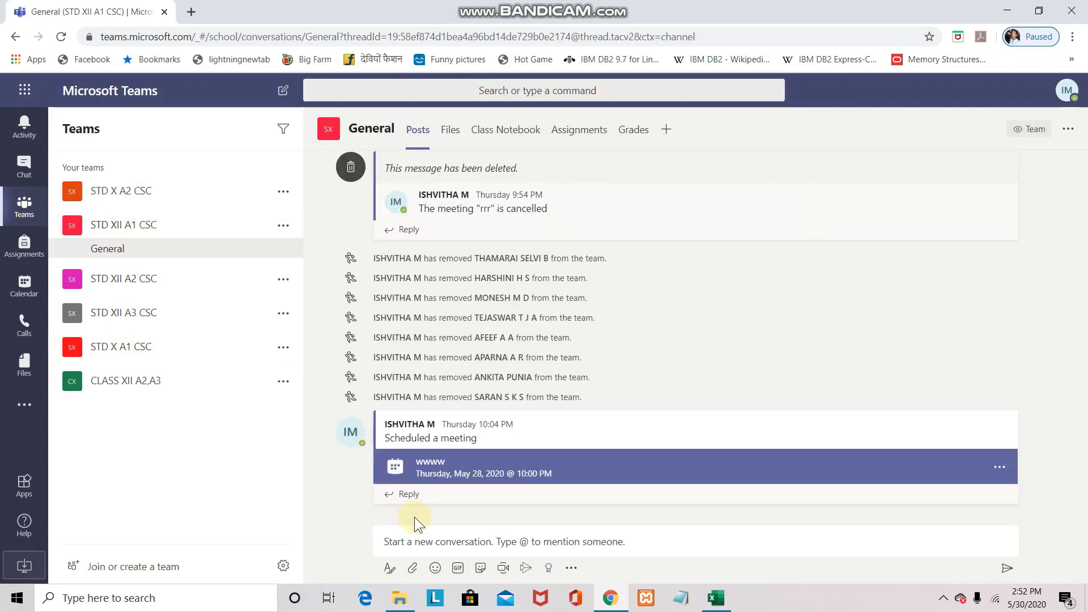
pyautogui.click(569, 539)
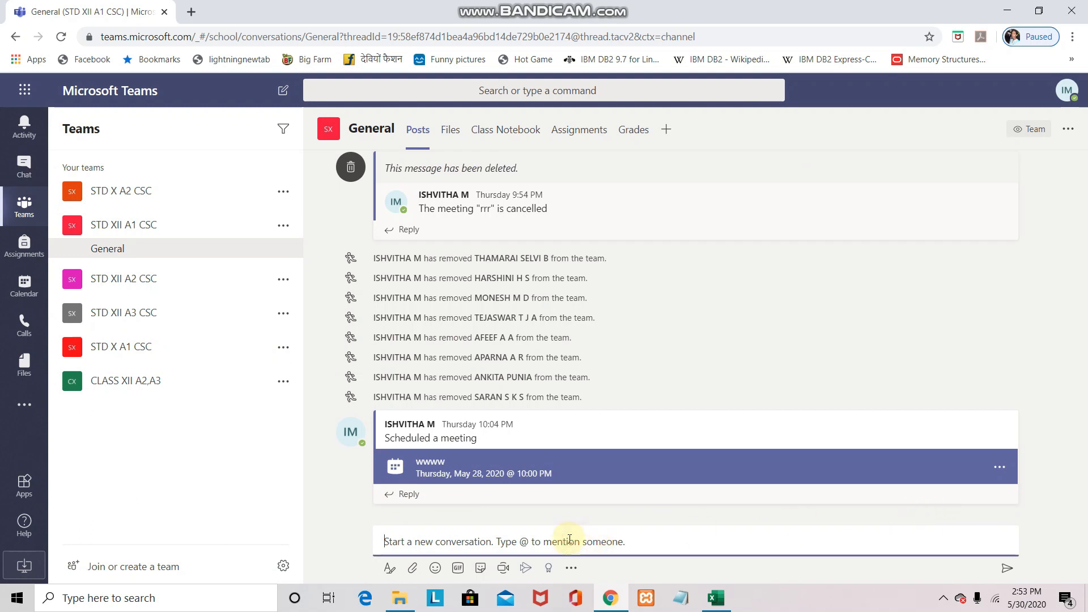
pyautogui.rightClick(568, 539)
pyautogui.click(612, 426)
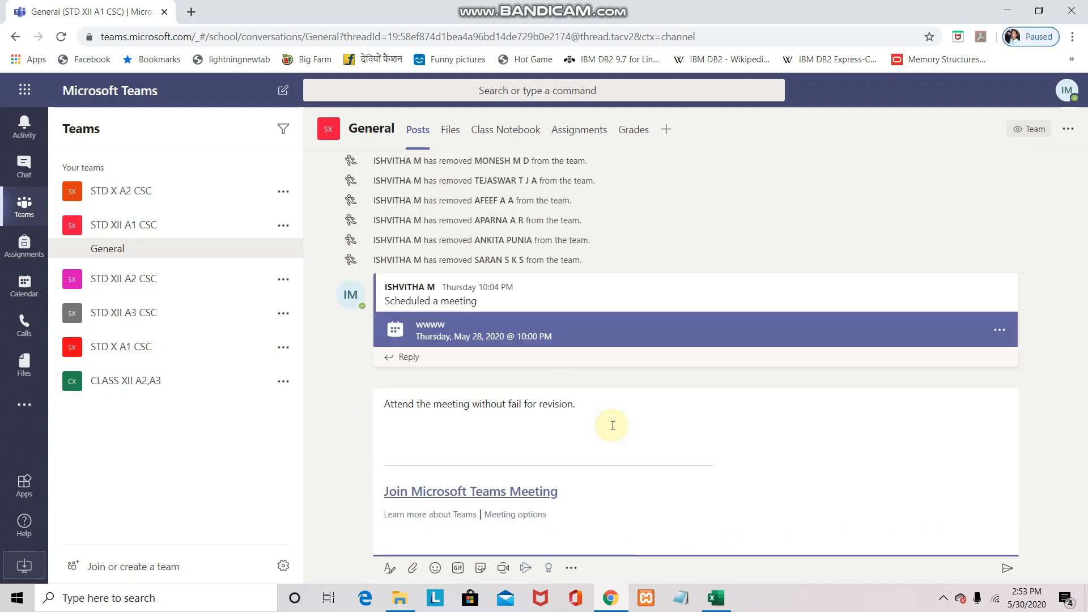
pyautogui.click(1007, 568)
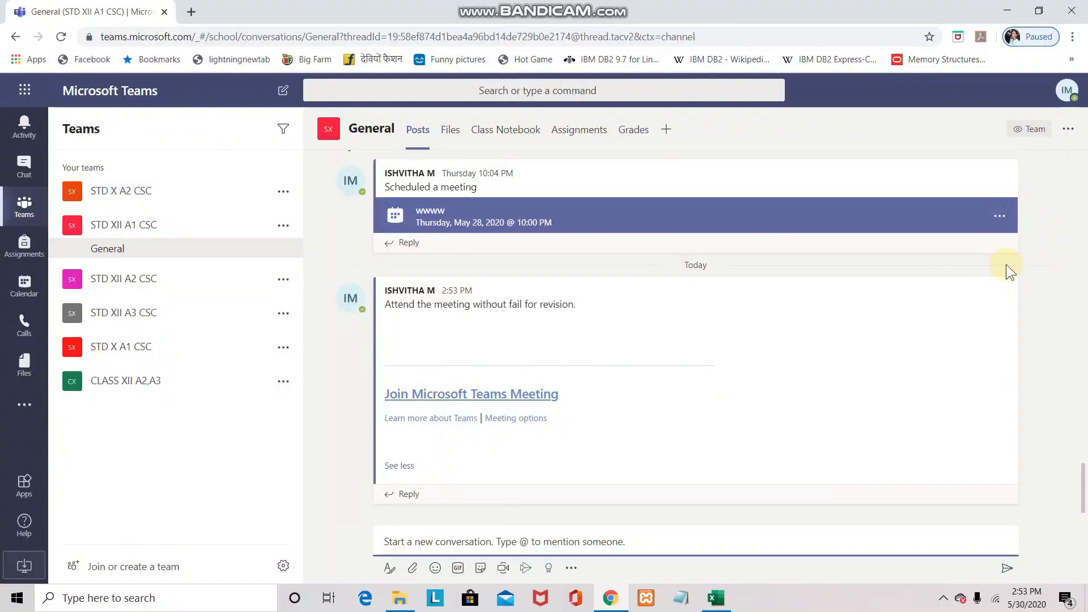
pyautogui.click(1004, 268)
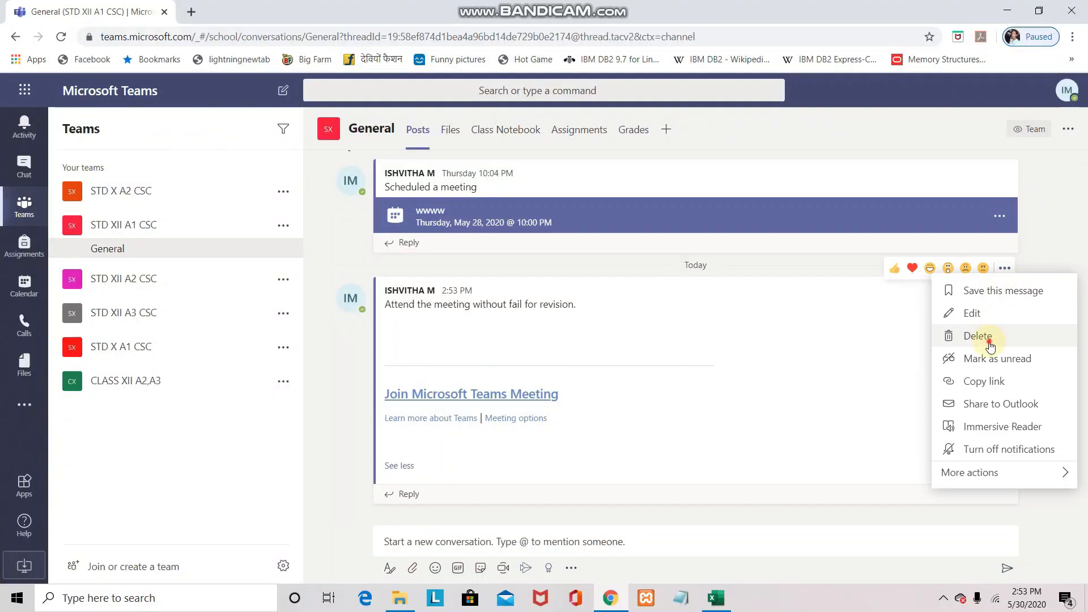
pyautogui.click(978, 336)
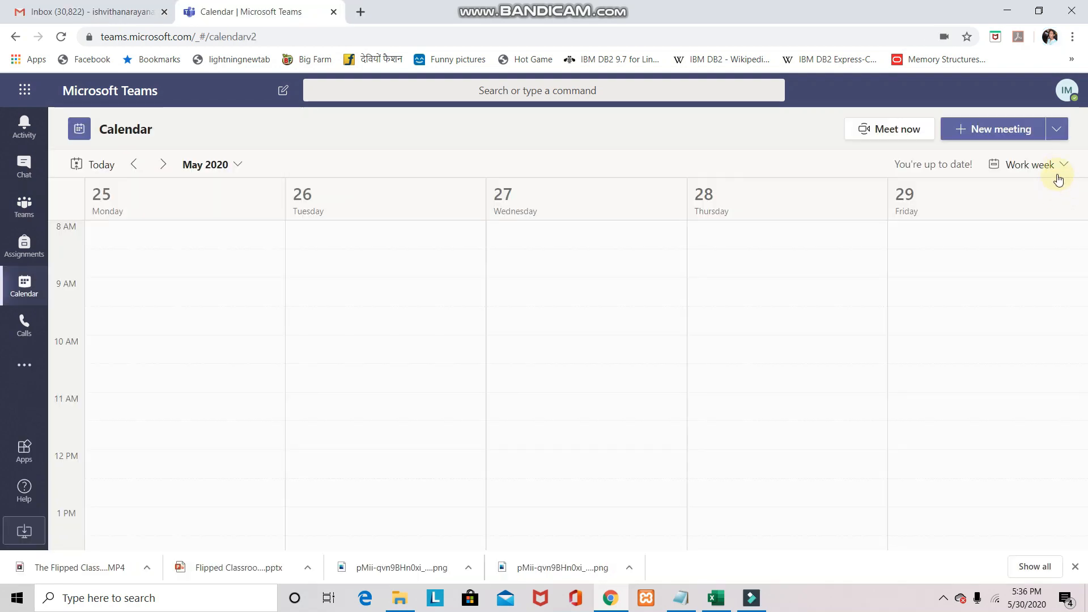
# Switch the calendar to Day view and open the PYTHON REVISION meeting on 30 May
pyautogui.click(1065, 164)
pyautogui.click(1041, 190)
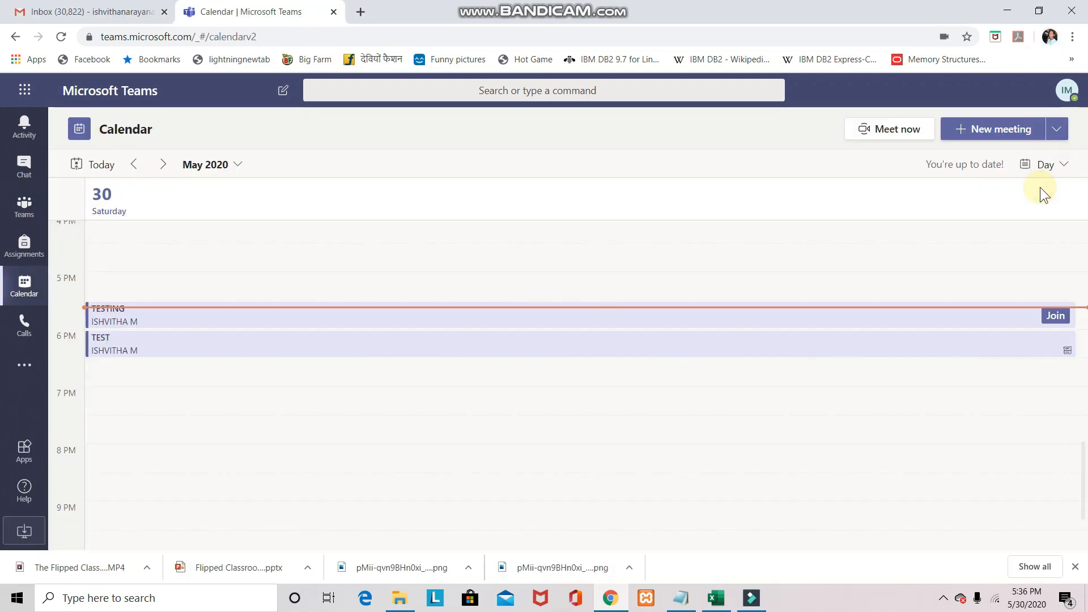
pyautogui.scroll(3, 195, 307)
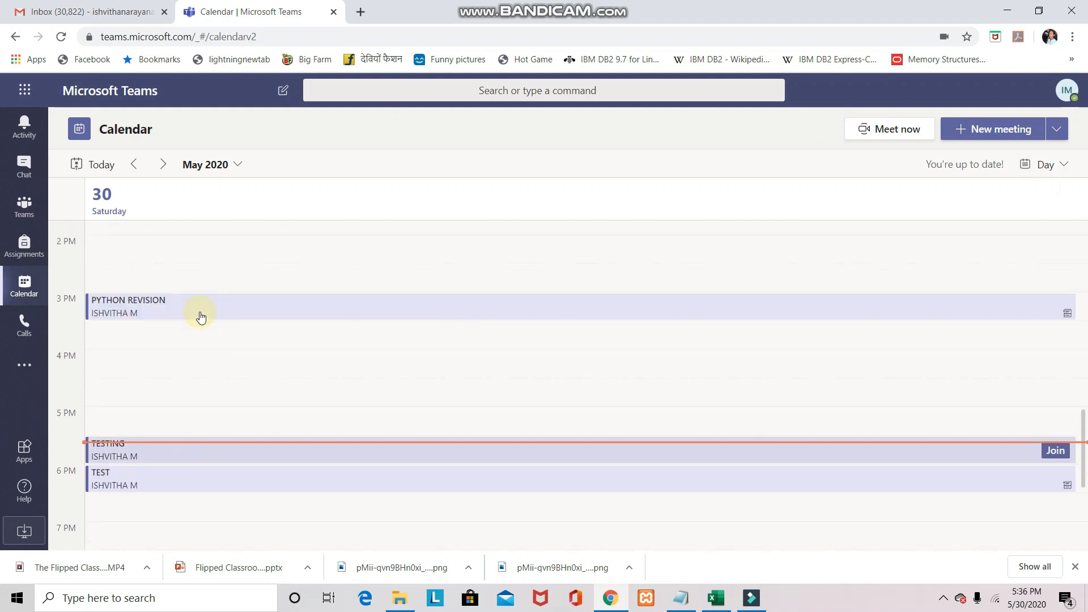
pyautogui.click(124, 312)
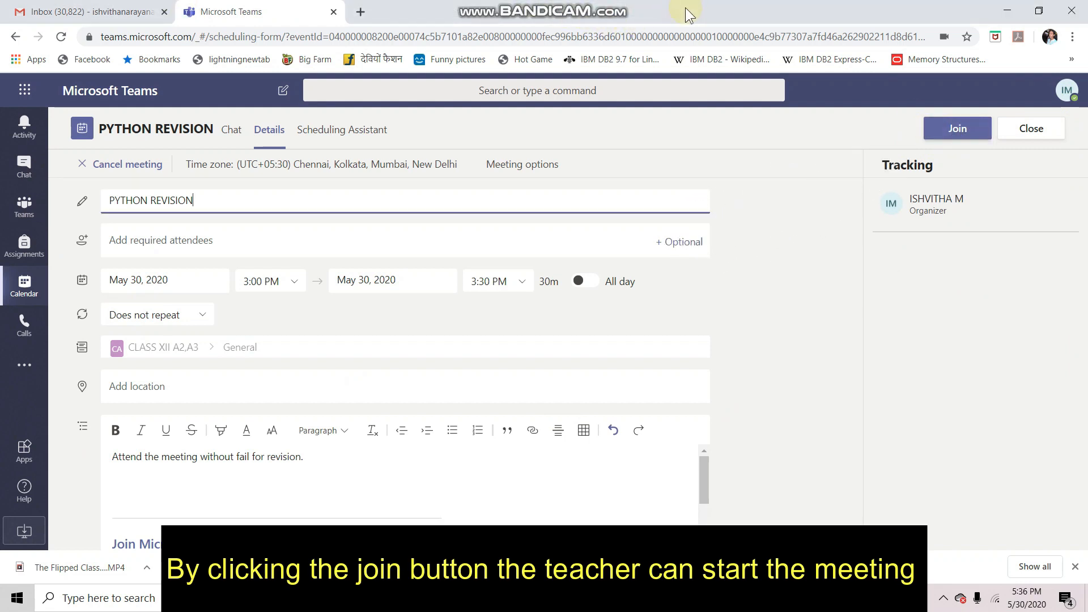
pyautogui.moveTo(680, 1)
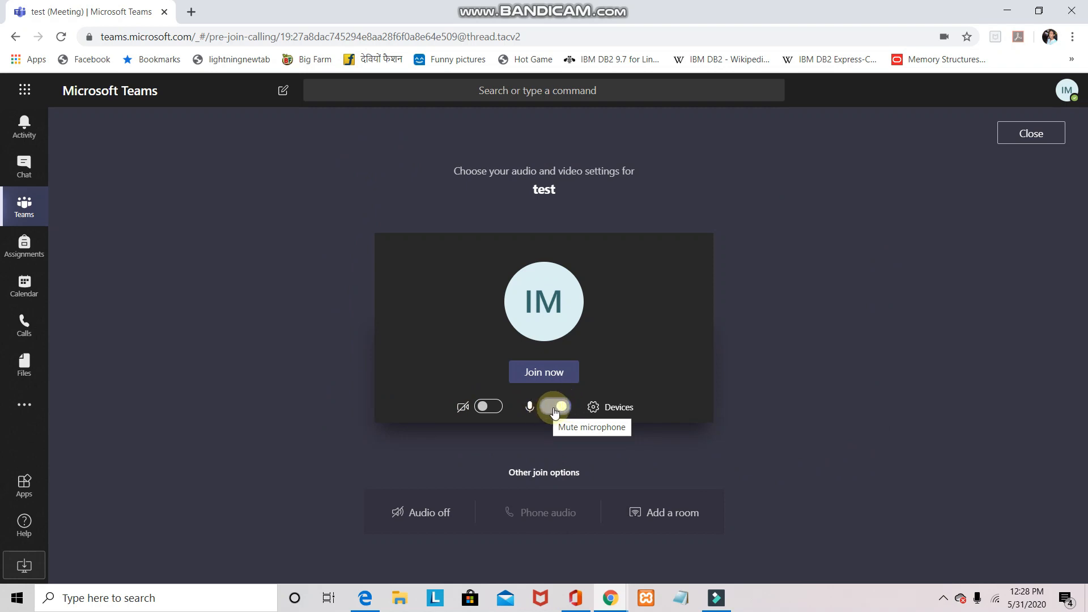
# Join the test meeting and show its participants list
pyautogui.click(543, 376)
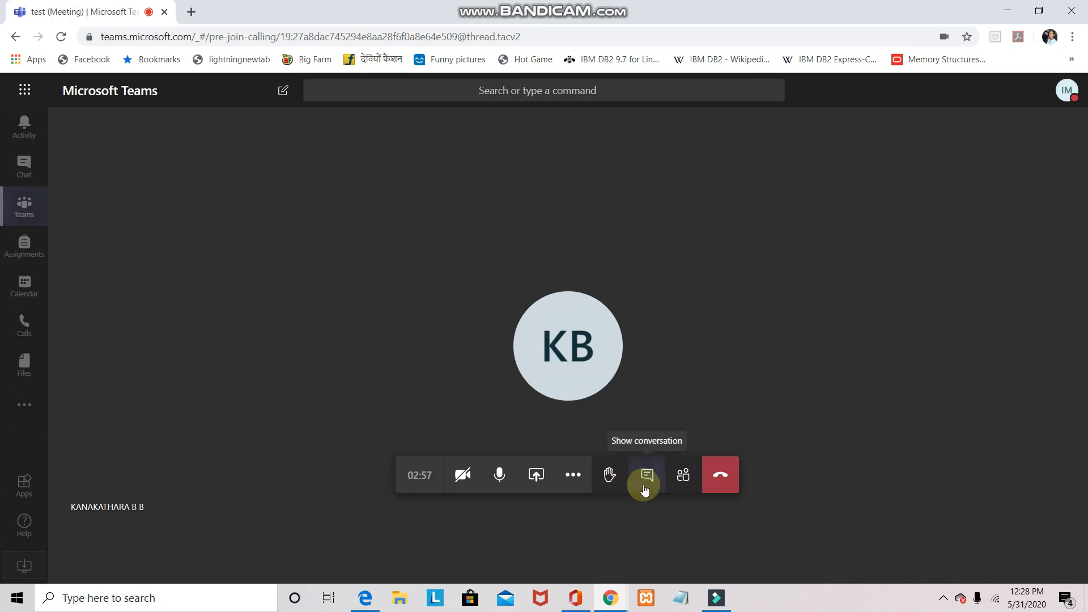
pyautogui.click(683, 478)
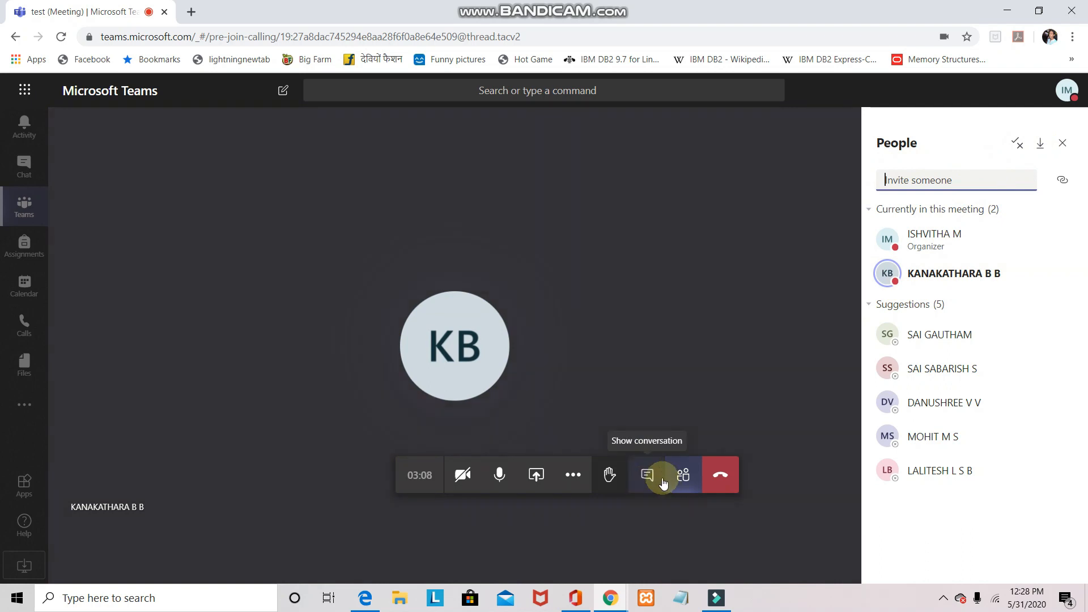
# Mute the other participant from the People list
pyautogui.click(568, 479)
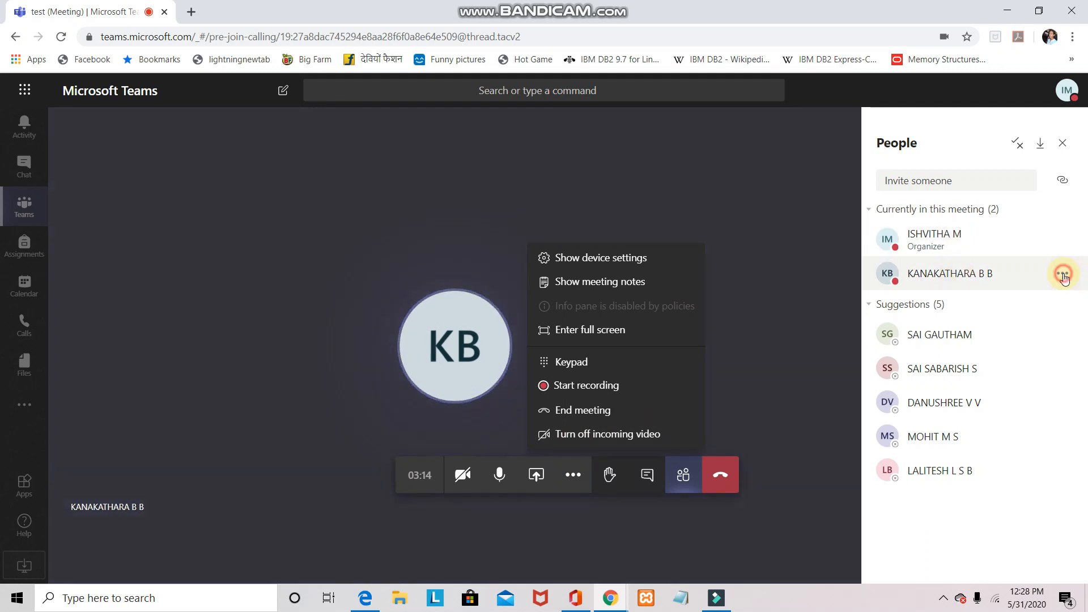
pyautogui.click(1060, 273)
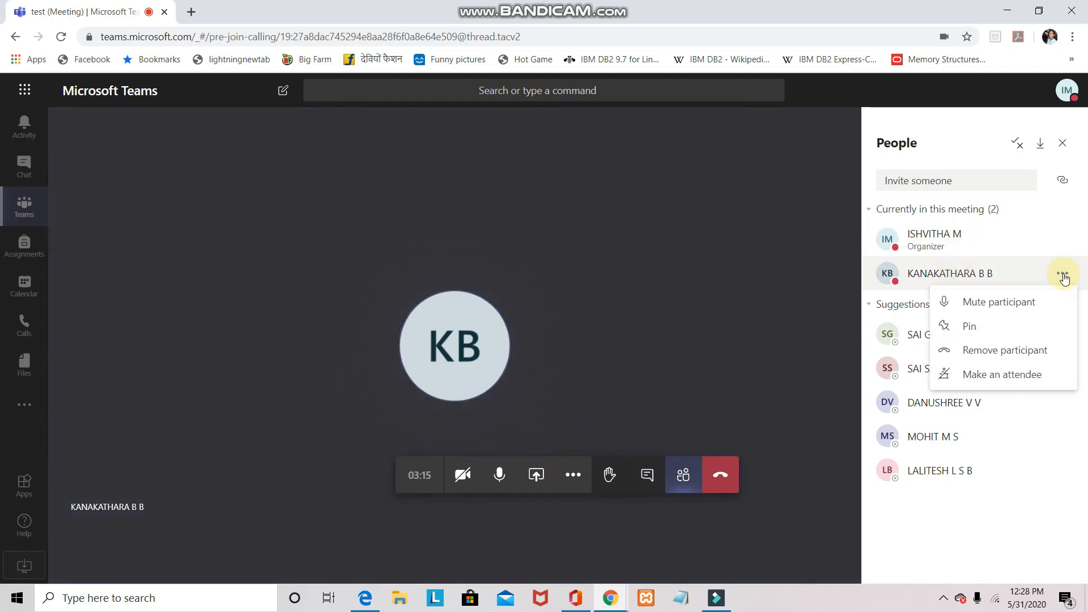
pyautogui.click(1013, 306)
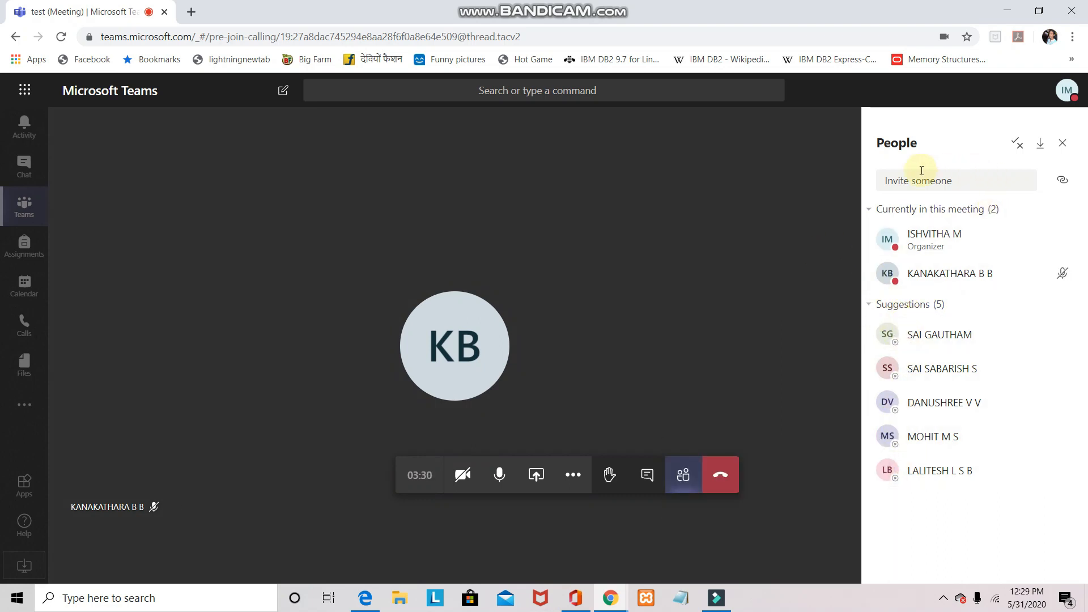
# Download the meeting attendance list and open the CSV file in Excel
pyautogui.click(1041, 146)
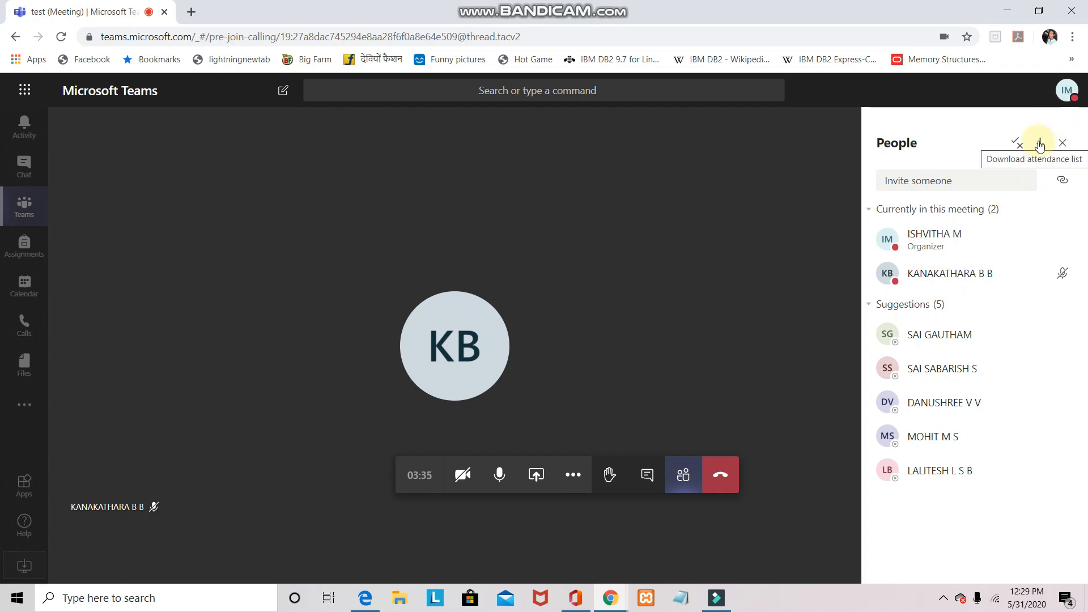
pyautogui.click(1042, 147)
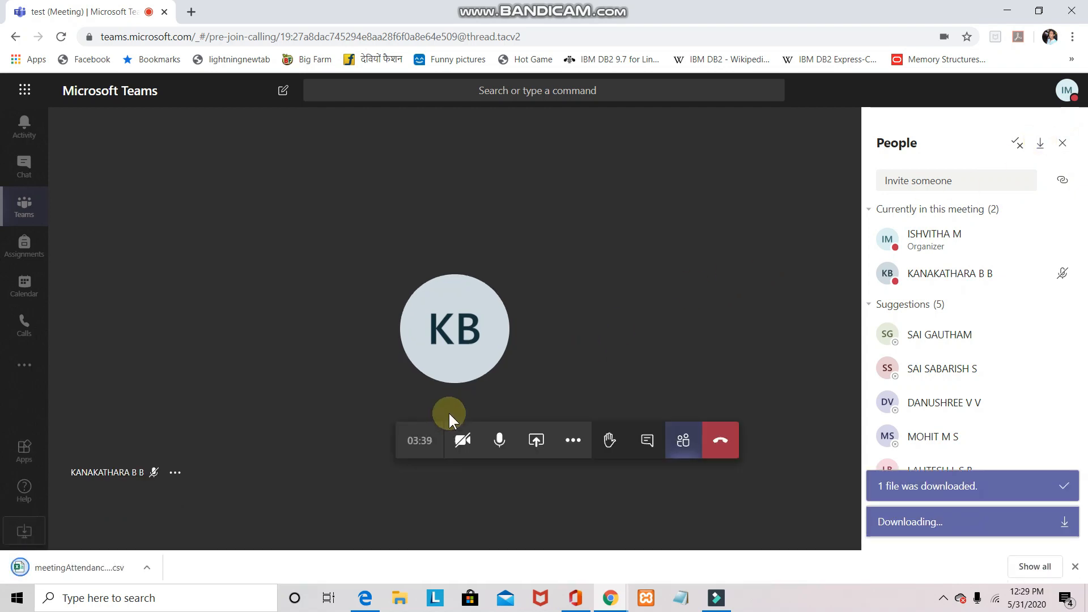
pyautogui.click(146, 566)
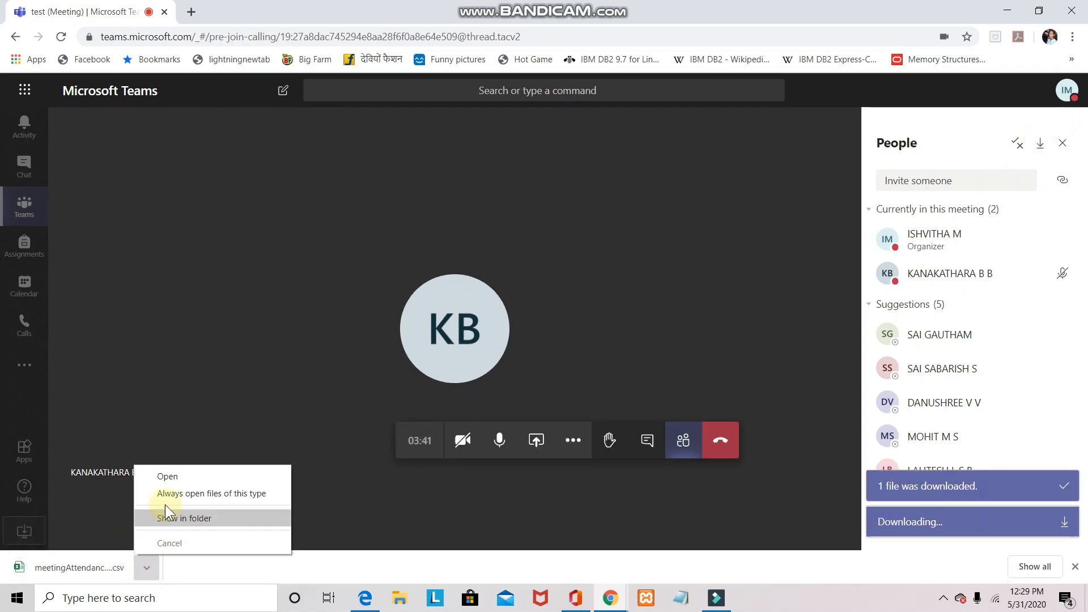
pyautogui.click(166, 476)
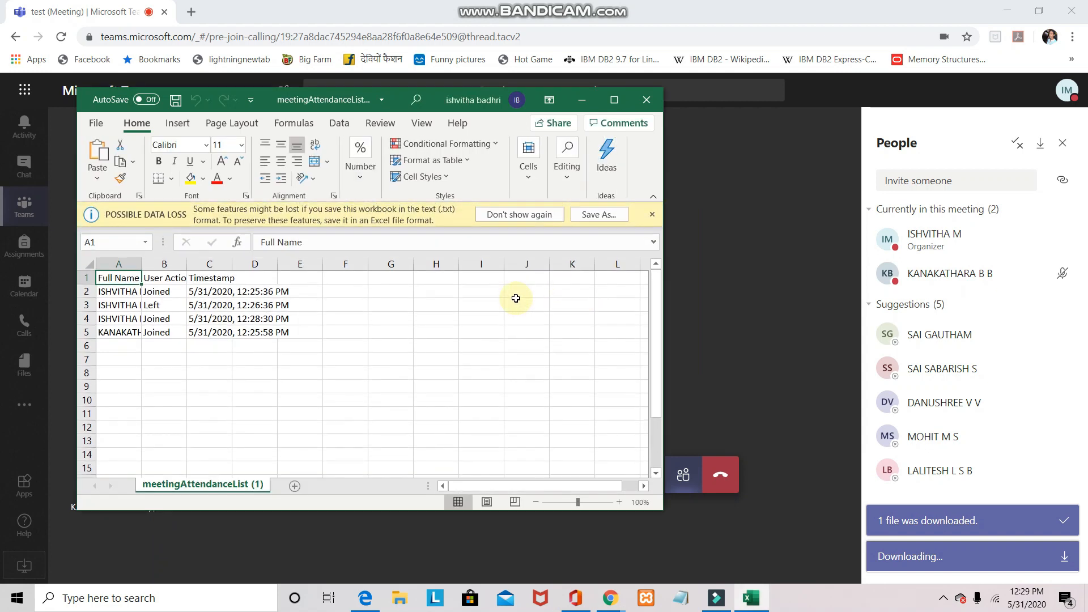
# Check the join and leave timestamps in cells D4 and D5 of the attendance list
pyautogui.click(252, 319)
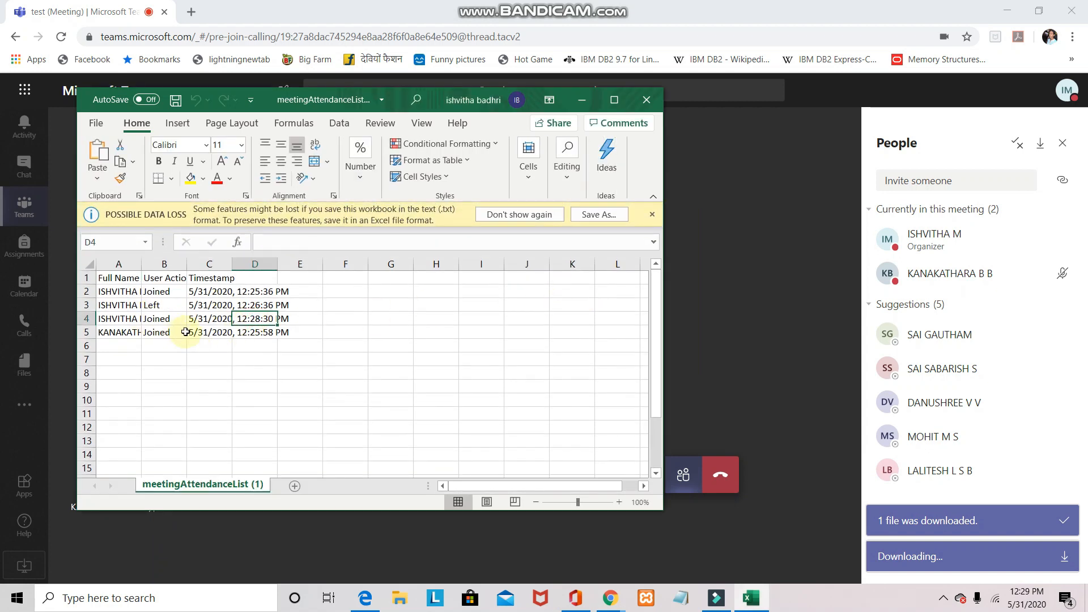
pyautogui.click(245, 331)
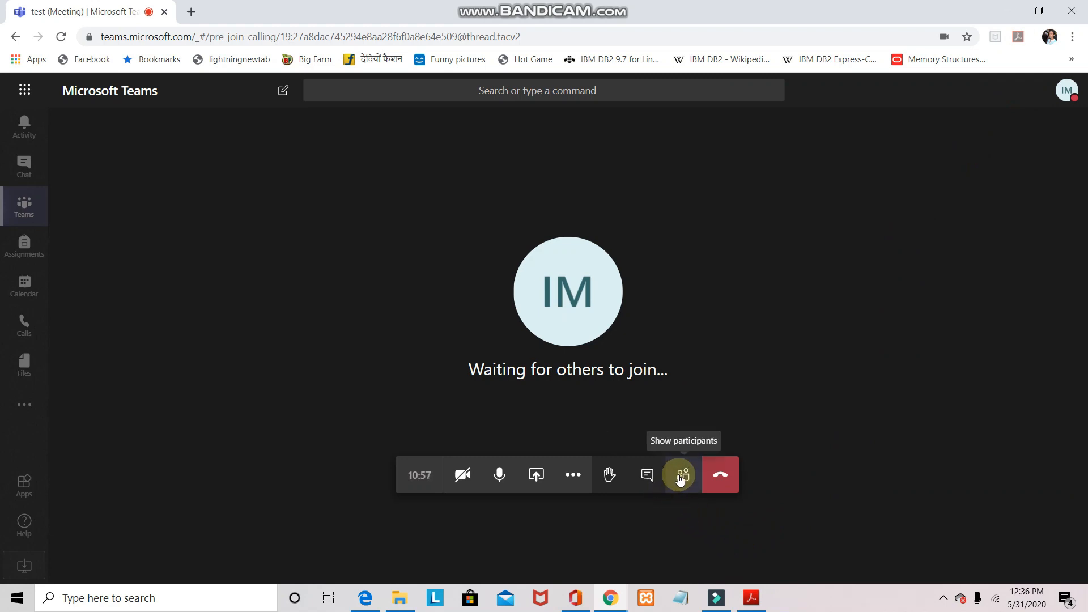
# Open and close the meeting chat, then bring up the content sharing options
pyautogui.click(645, 479)
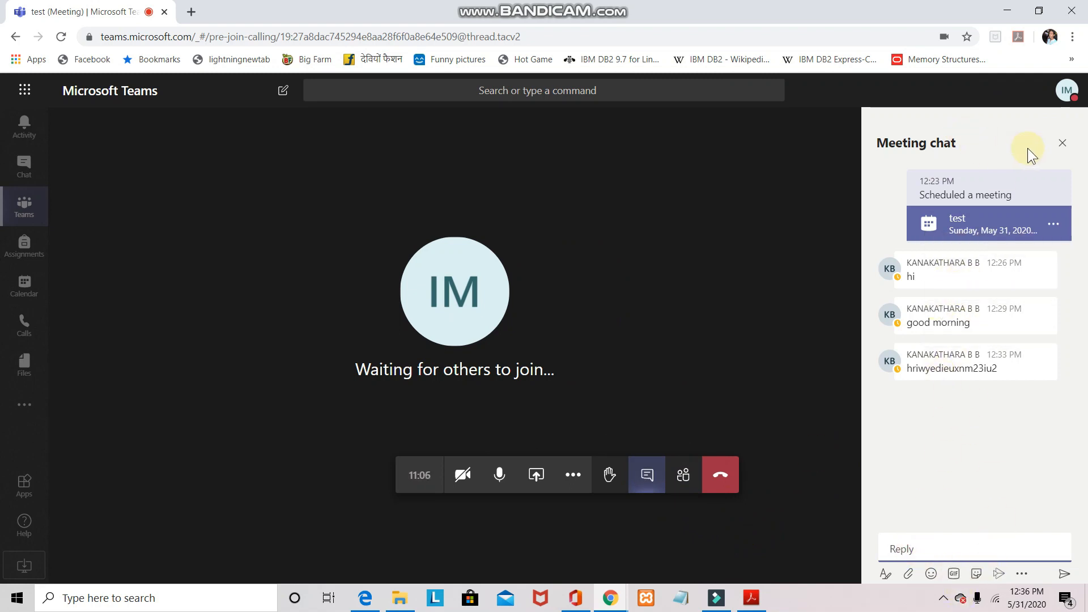
pyautogui.click(1068, 145)
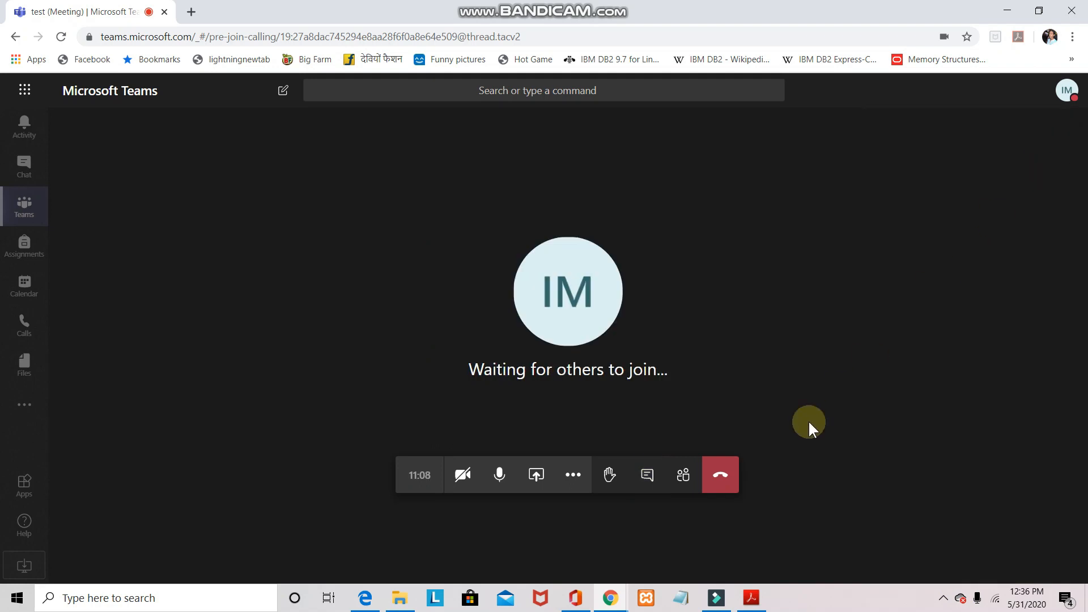
pyautogui.click(537, 476)
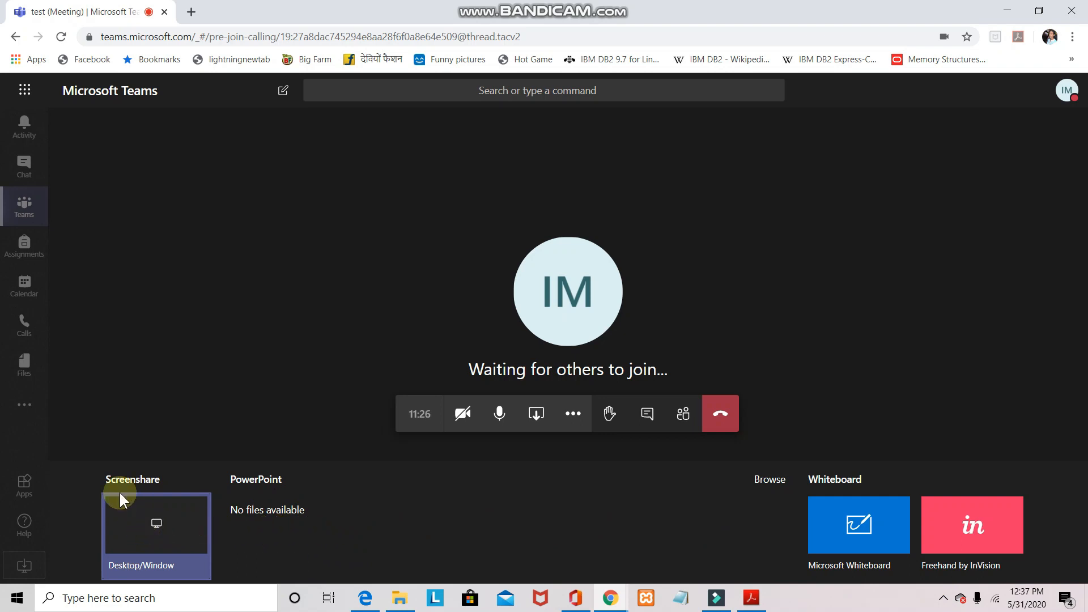
# Pick the PYTHON revision PDF window from the application windows list as the screen to share
pyautogui.click(147, 522)
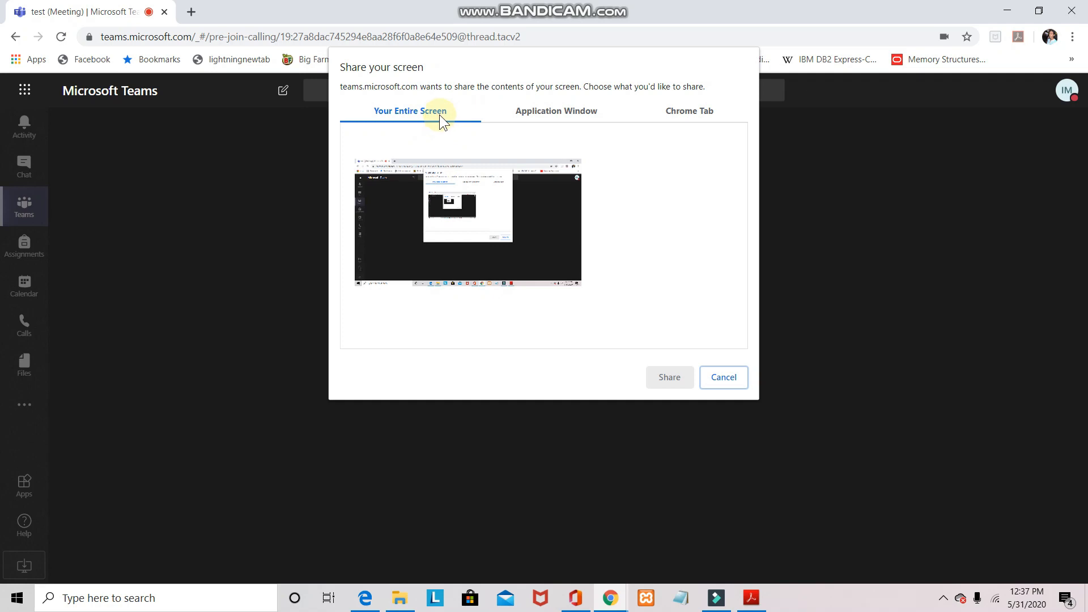
pyautogui.click(542, 111)
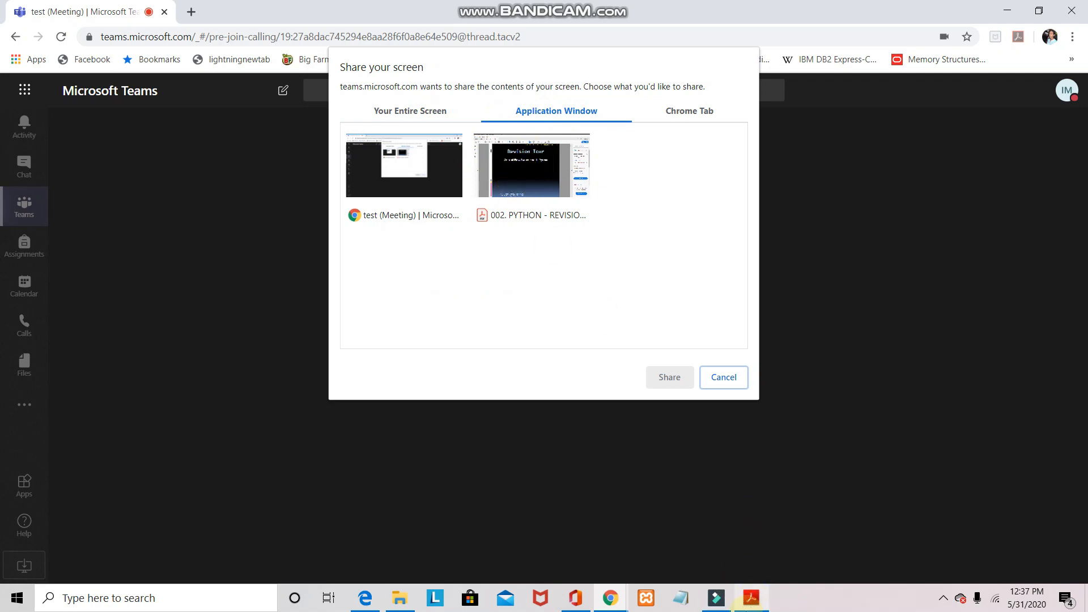
pyautogui.click(520, 167)
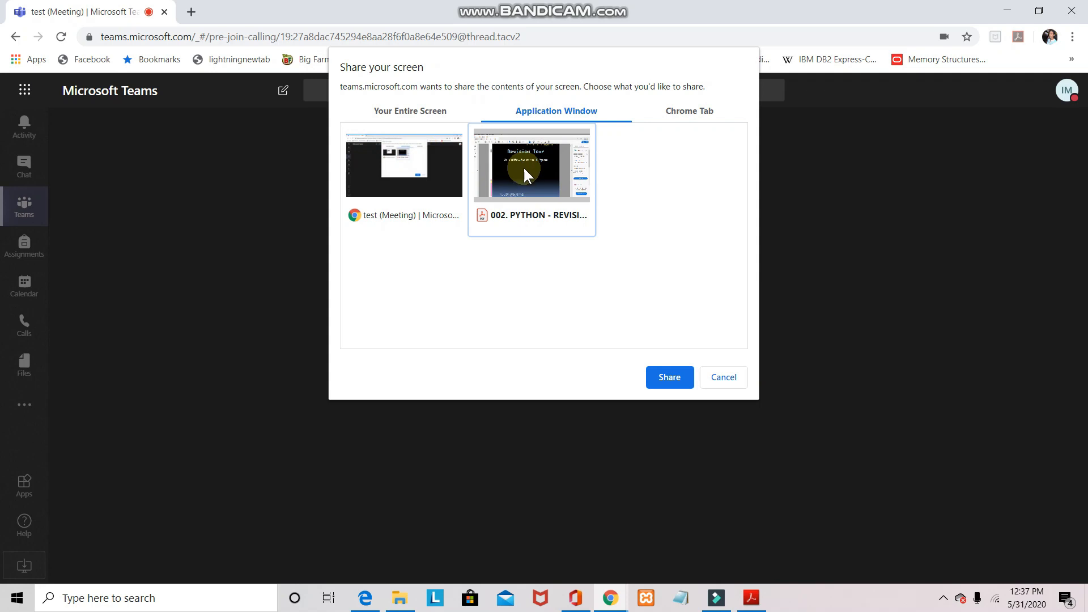